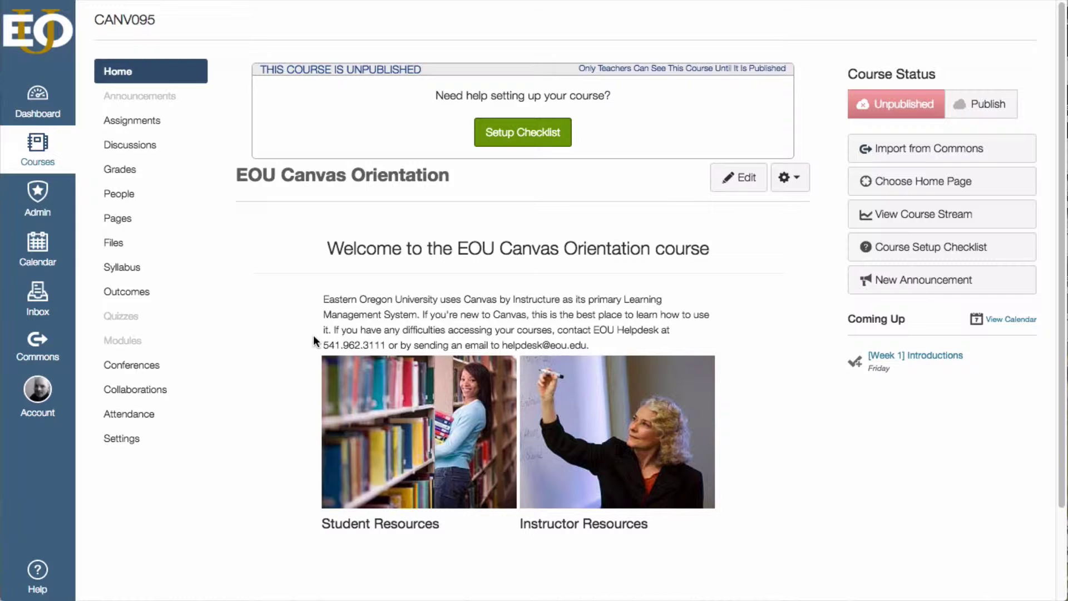
- Open the course's Modules page and add a module named Week 1
{"action": "left_click", "coordinate": [133, 340]}
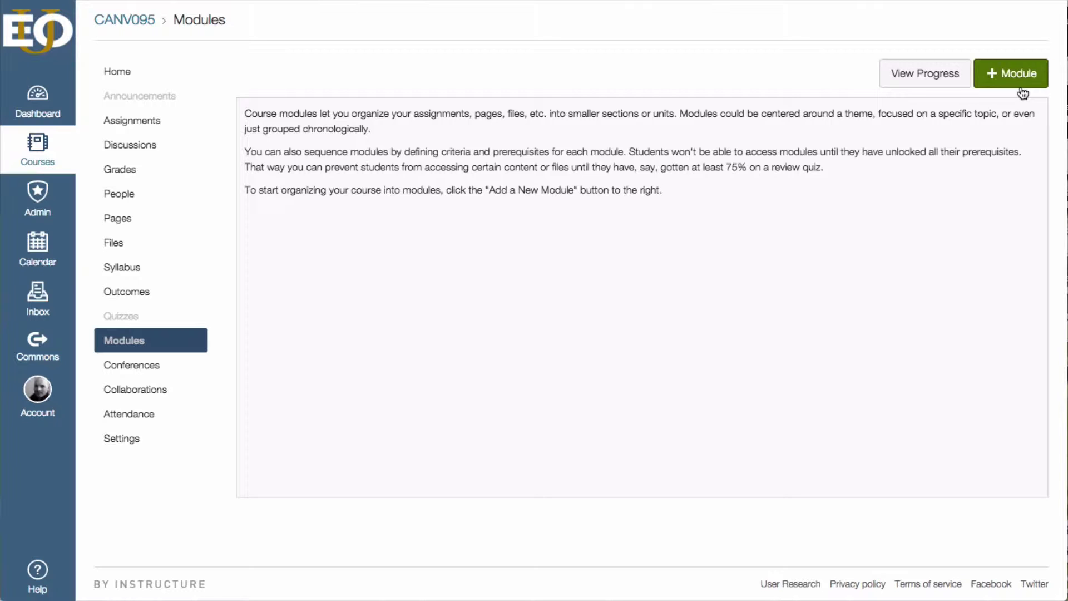
{"action": "left_click", "coordinate": [1022, 81]}
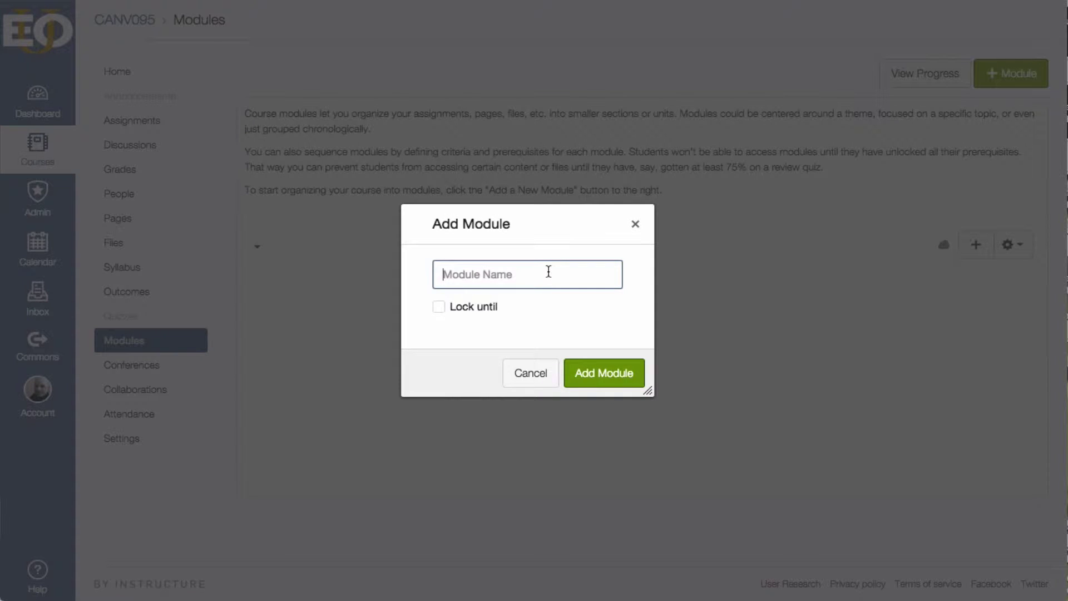
{"action": "type", "text": "Week 1"}
{"action": "left_click", "coordinate": [604, 373]}
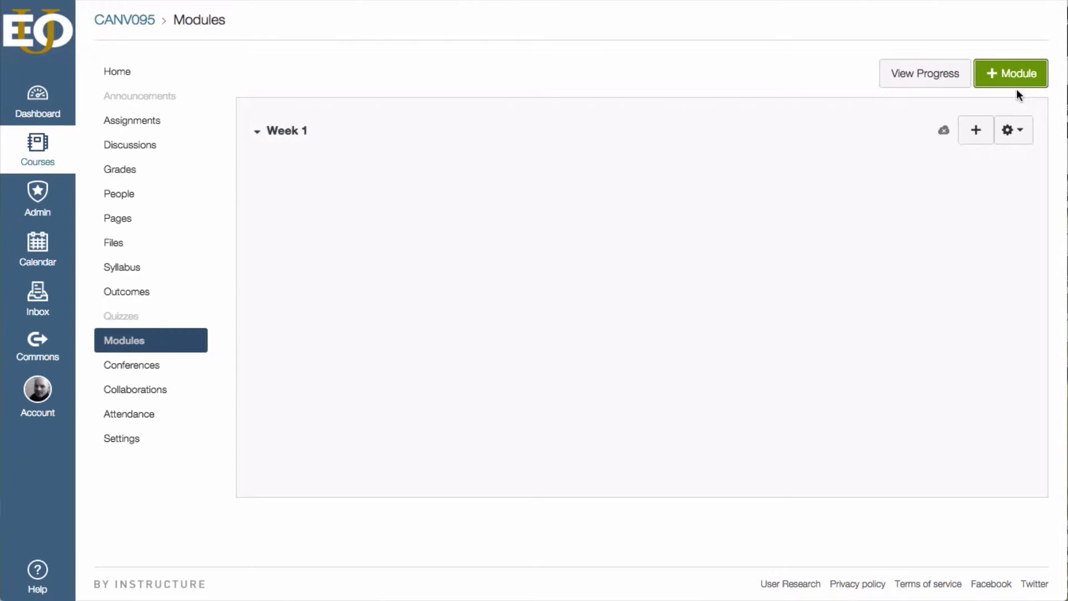
- Add two more modules to the course, named Week 2 and Week 3
{"action": "left_click", "coordinate": [1016, 86]}
{"action": "type", "text": "Wee"}
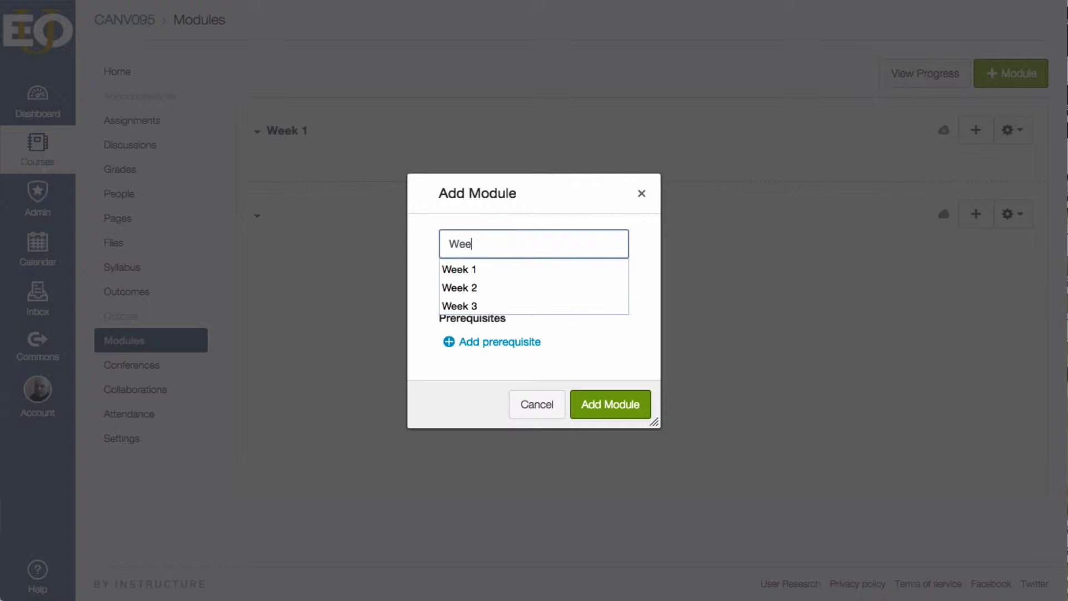
{"action": "type", "text": "k 2"}
{"action": "left_click", "coordinate": [614, 403]}
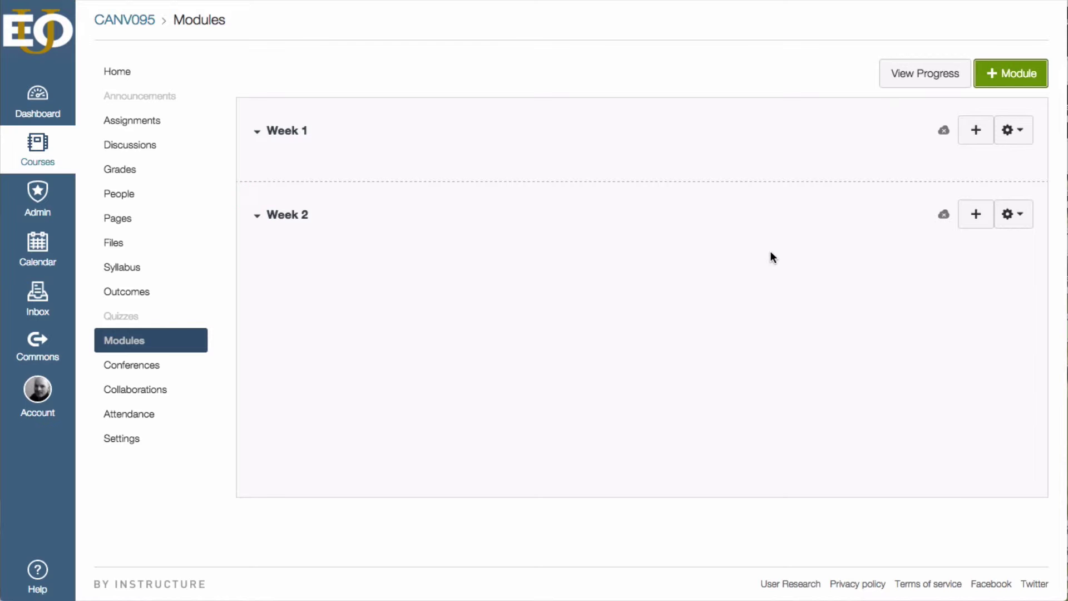
{"action": "left_click", "coordinate": [1008, 84]}
{"action": "type", "text": "Week"}
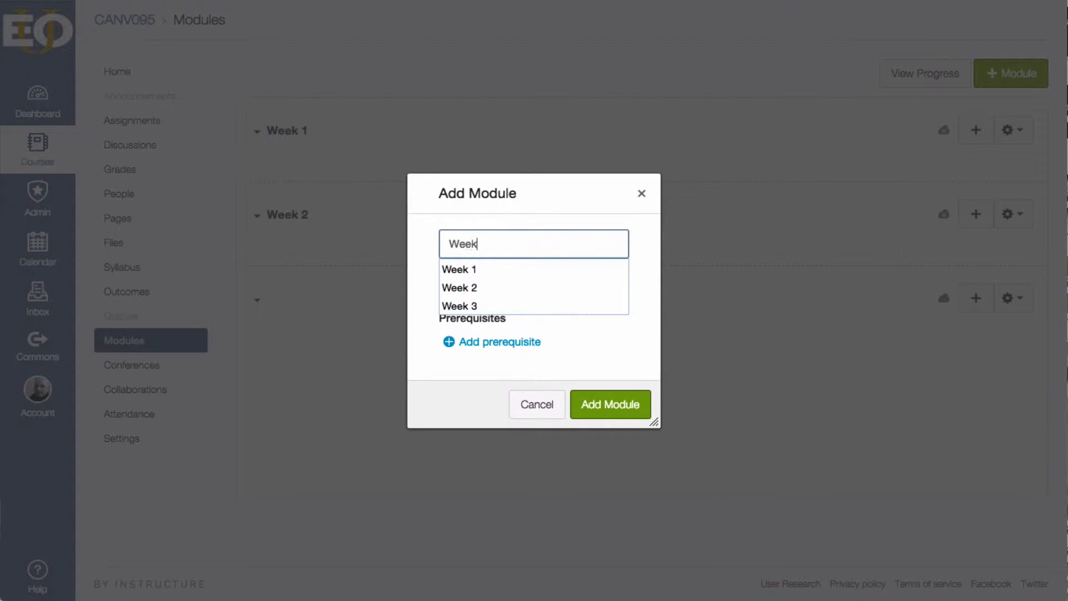
{"action": "type", "text": " 3"}
{"action": "left_click", "coordinate": [634, 405]}
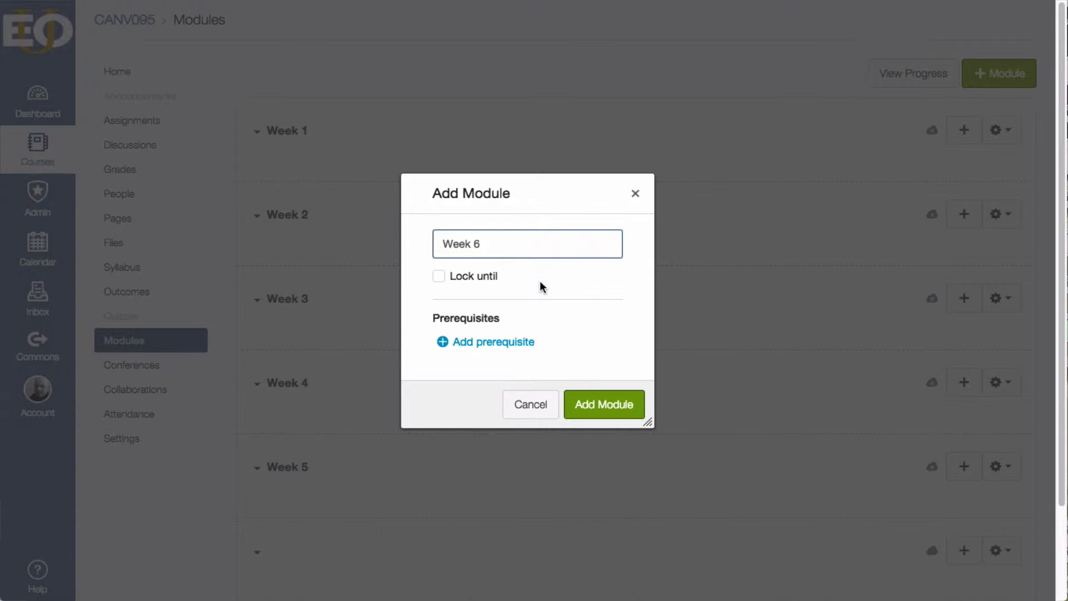
- Lock the new Week 6 module until December 1, 2015, and add it to the course
{"action": "left_click", "coordinate": [439, 276]}
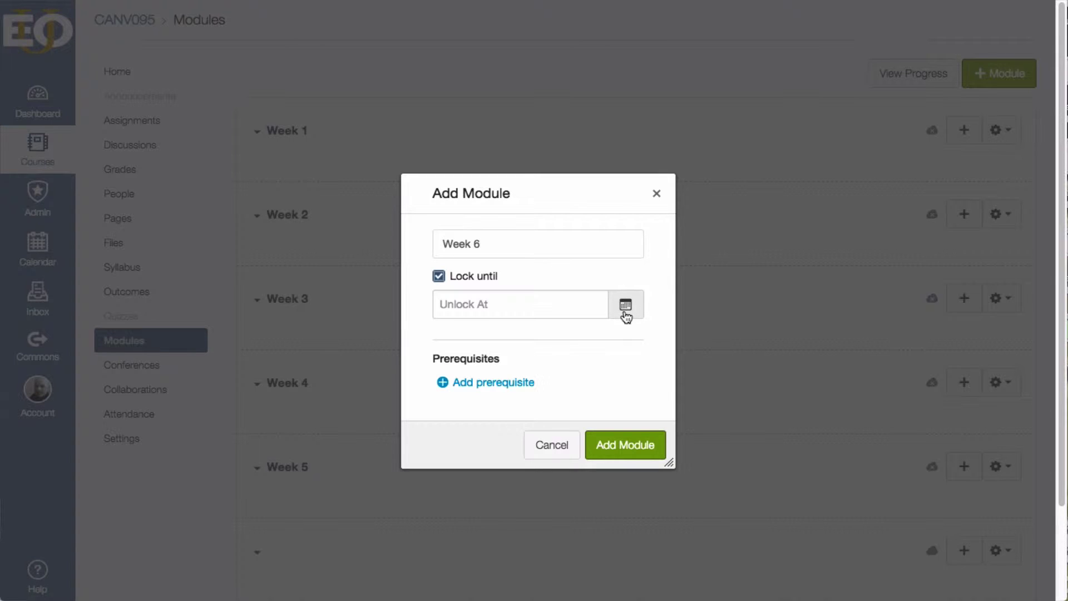
{"action": "left_click", "coordinate": [625, 306]}
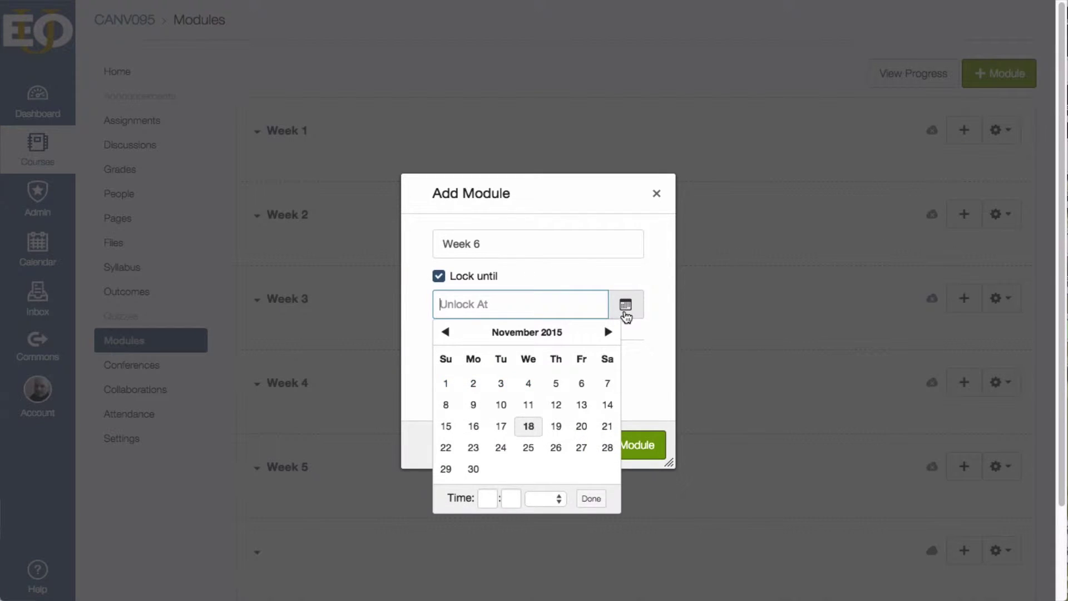
{"action": "left_click", "coordinate": [608, 332]}
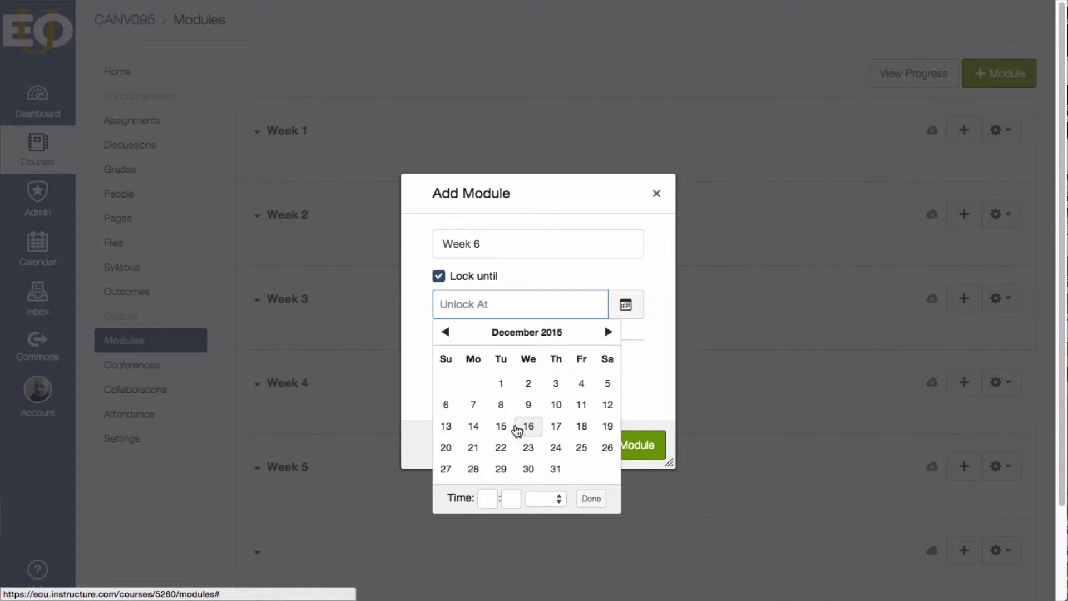
{"action": "left_click", "coordinate": [503, 386]}
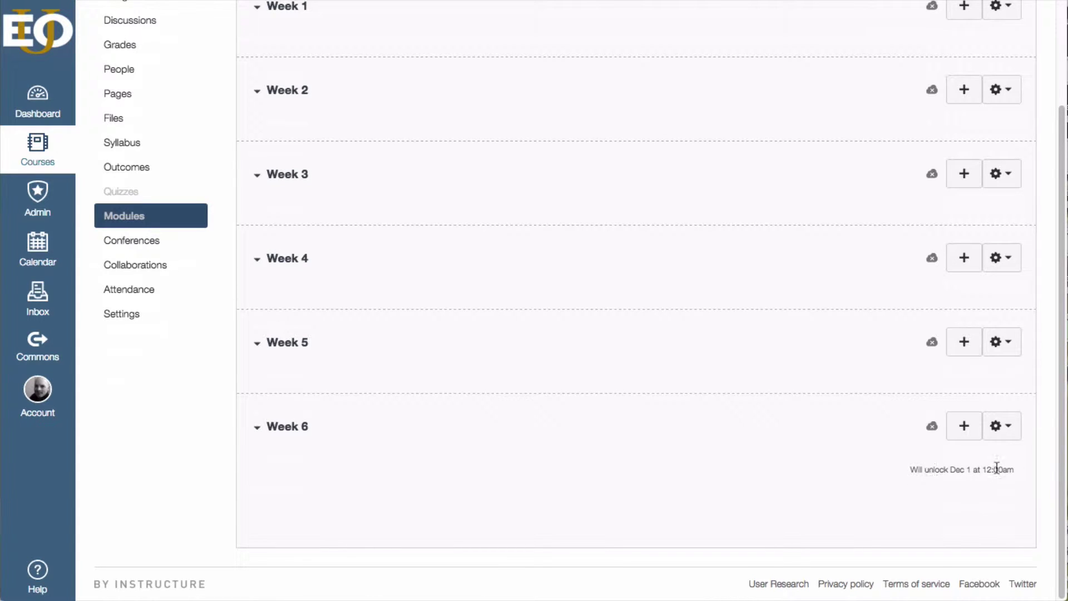
- Publish all the weekly modules from Week 1 through Week 6
{"action": "scroll", "coordinate": [695, 437], "scroll_direction": "up", "scroll_amount": 3}
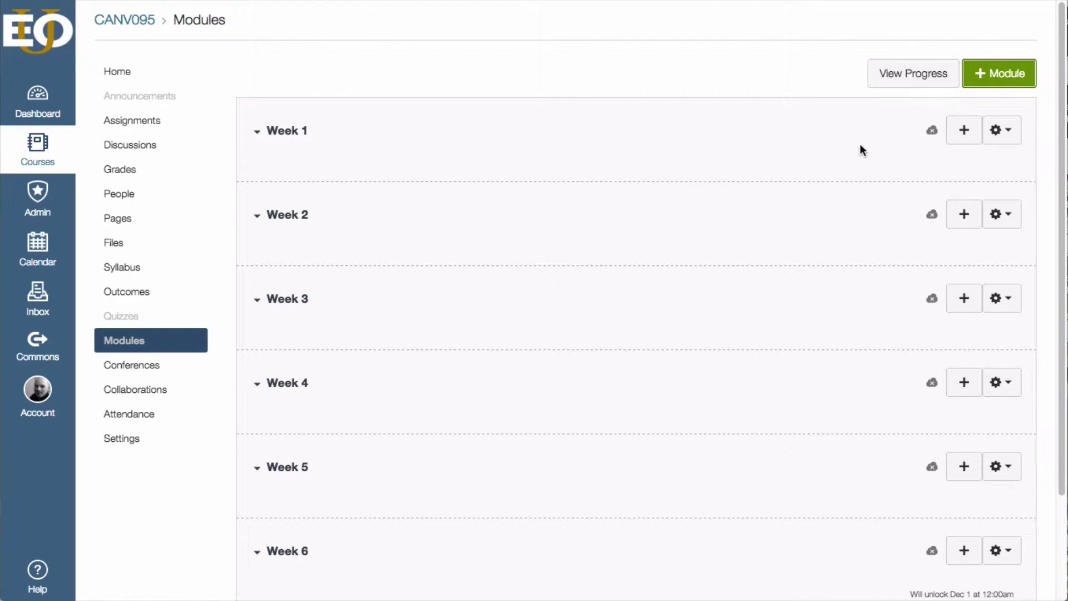
{"action": "left_click", "coordinate": [931, 131]}
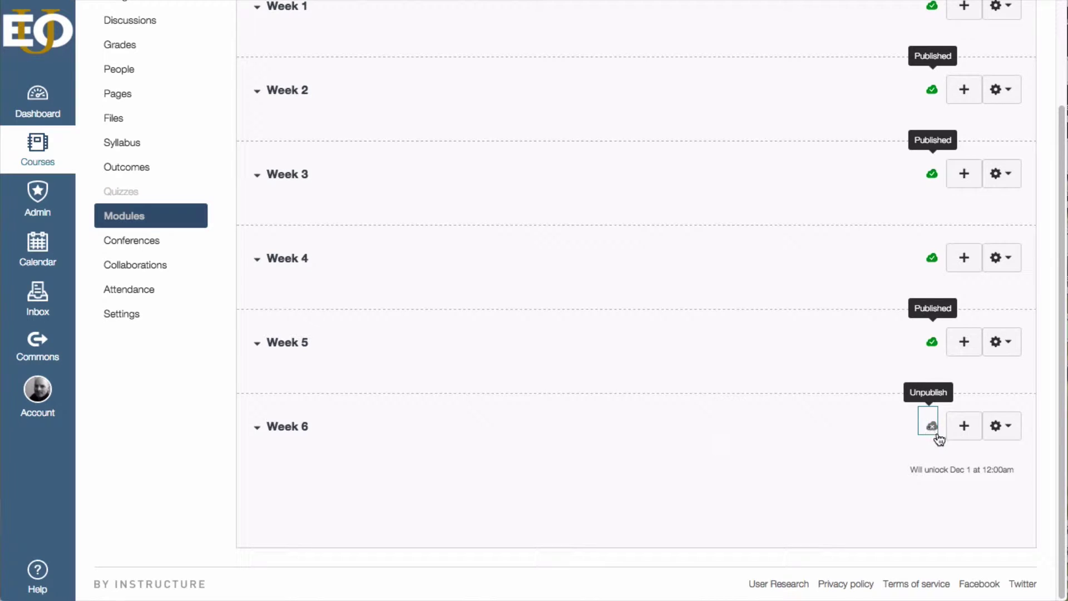
{"action": "left_click_drag", "start_coordinate": [911, 470], "coordinate": [1016, 470]}
{"action": "left_click", "coordinate": [912, 479]}
{"action": "left_click", "coordinate": [930, 429]}
{"action": "triple_click", "coordinate": [925, 470]}
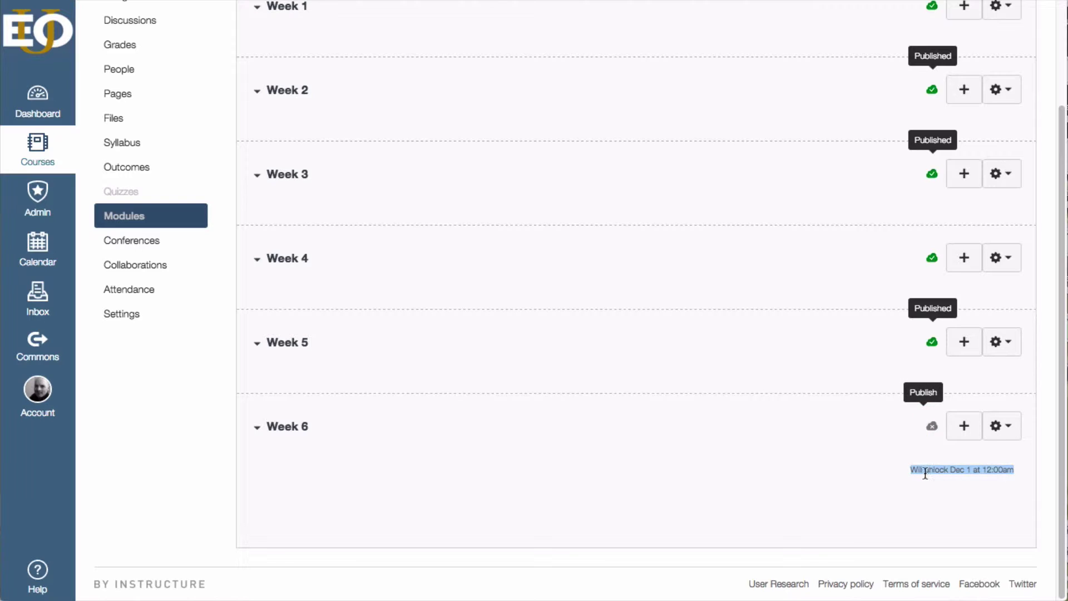
{"action": "left_click", "coordinate": [958, 470]}
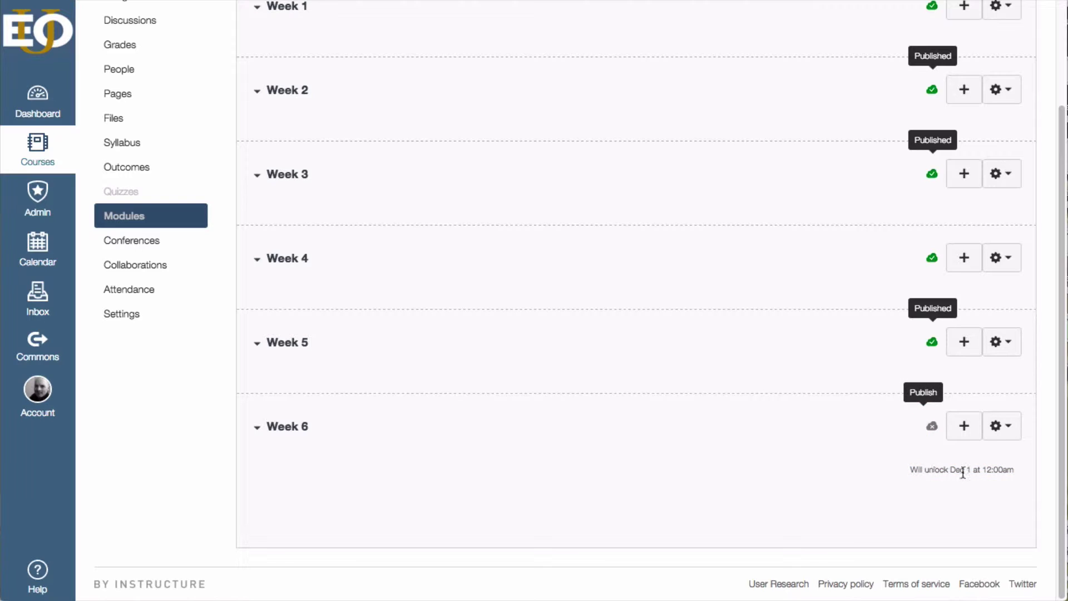
{"action": "left_click", "coordinate": [931, 428]}
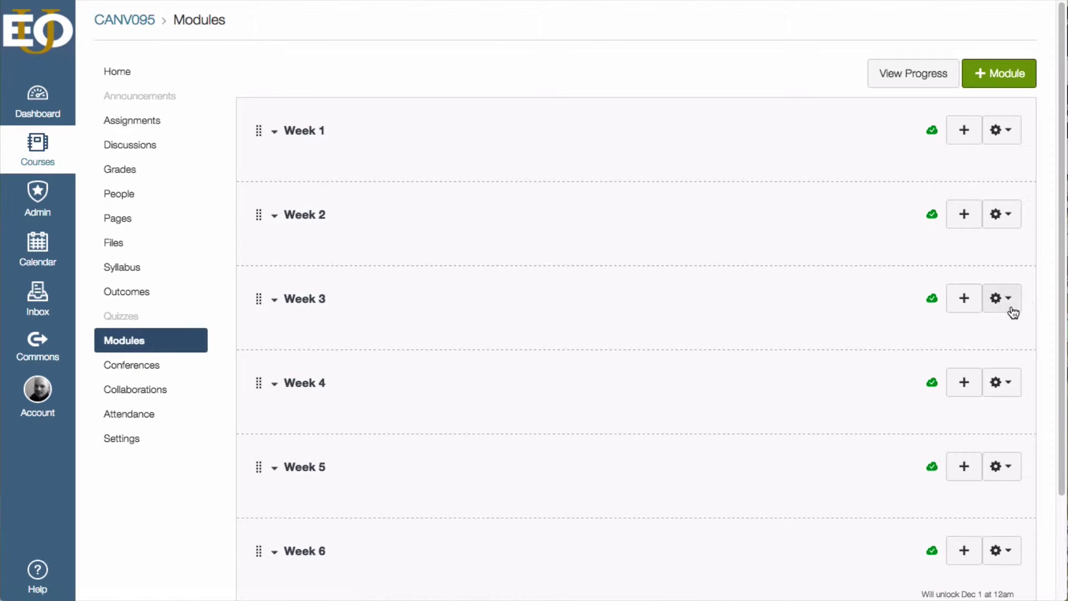
{"action": "left_click", "coordinate": [1002, 131]}
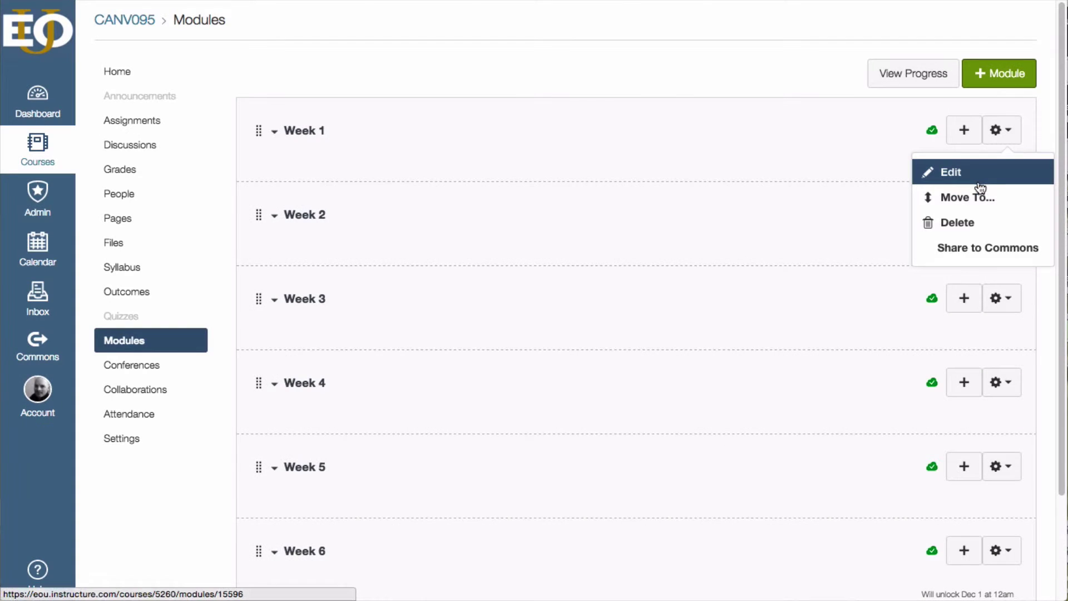
{"action": "left_click", "coordinate": [958, 177]}
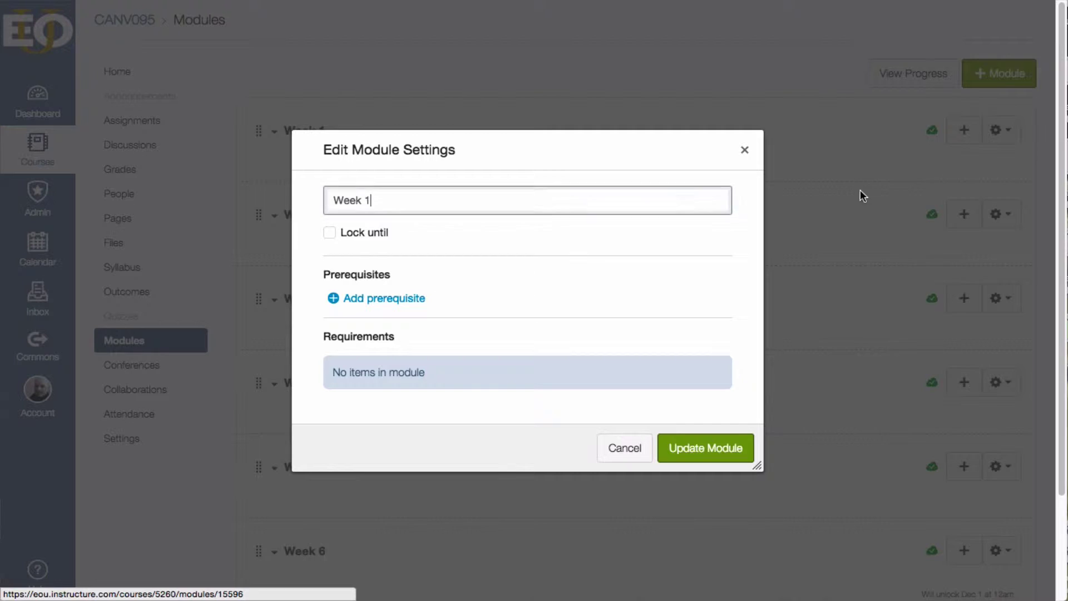
{"action": "key", "text": "BackSpace"}
{"action": "key", "text": "BackSpace"}
{"action": "key", "text": "BackSpace"}
{"action": "key", "text": "BackSpace"}
{"action": "key", "text": "BackSpace"}
{"action": "key", "text": "BackSpace"}
{"action": "type", "text": "chapter 1"}
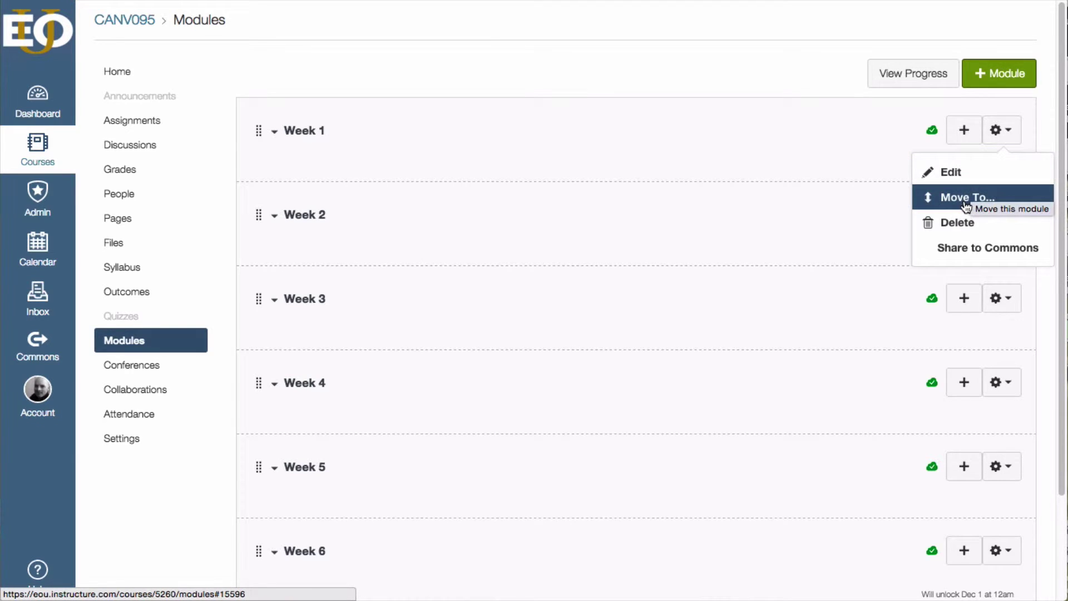
- Move the Week 1 module after Week 2, and reorder it back above Week 2
{"action": "left_click", "coordinate": [967, 199]}
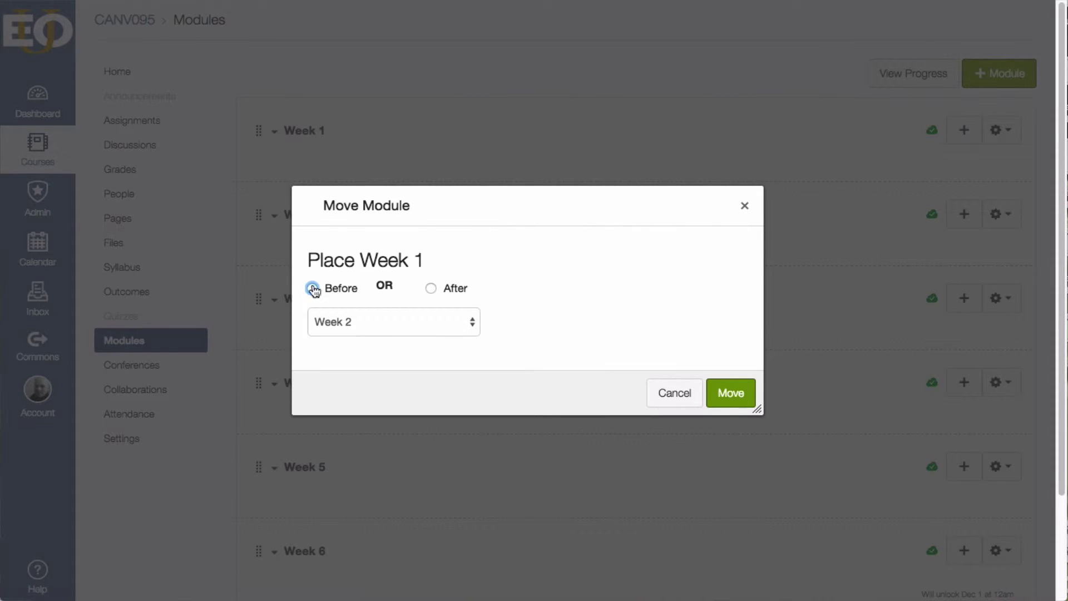
{"action": "left_click", "coordinate": [431, 288]}
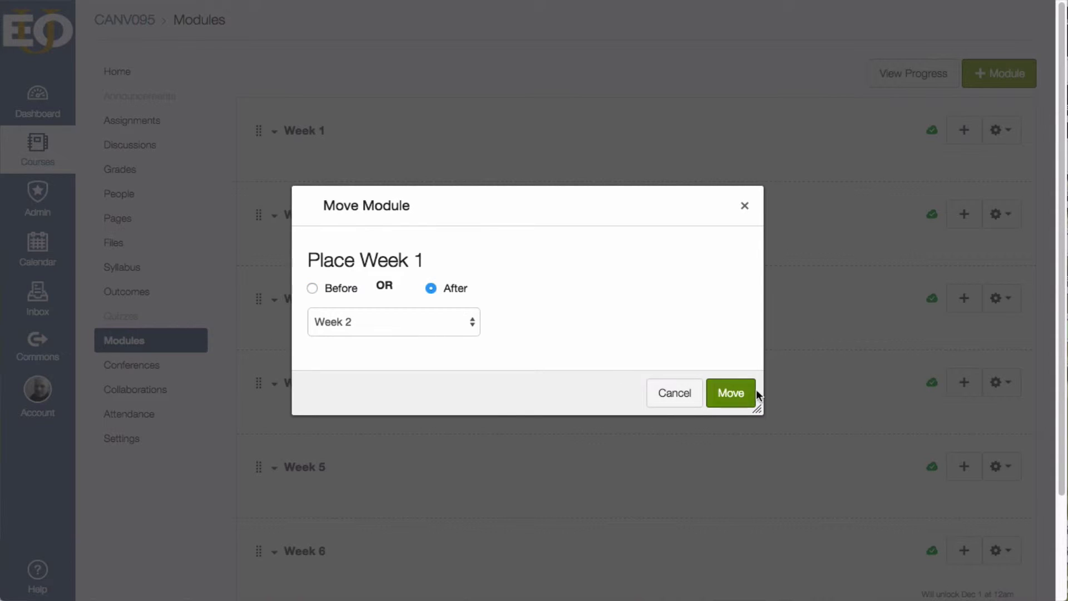
{"action": "left_click", "coordinate": [723, 393]}
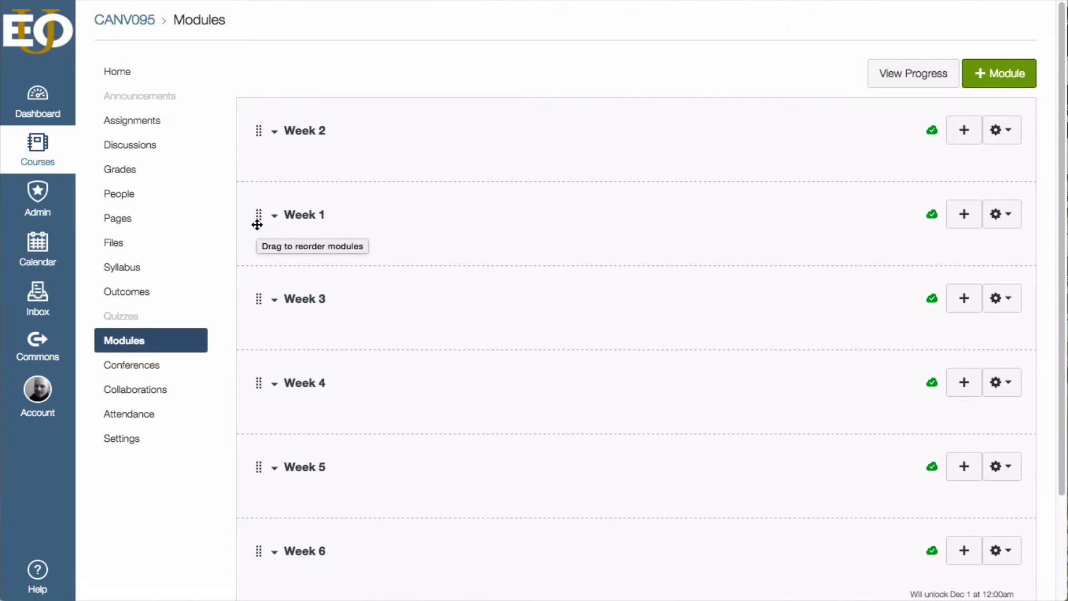
{"action": "left_click_drag", "start_coordinate": [257, 225], "coordinate": [268, 118]}
{"action": "left_click", "coordinate": [996, 131]}
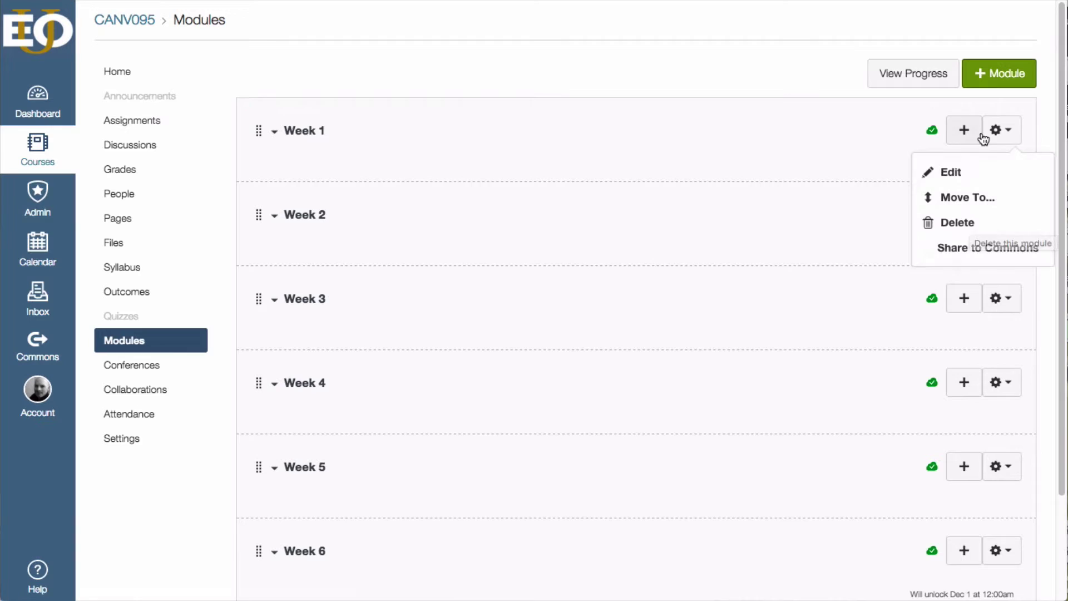
{"action": "left_click", "coordinate": [963, 251]}
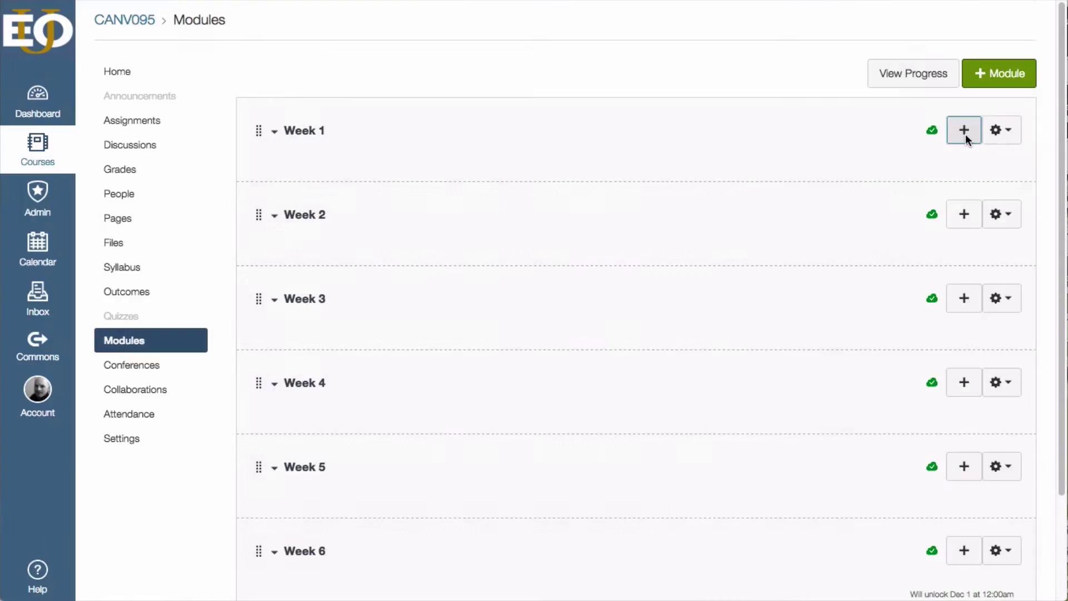
- Add a new content page named "[Week 1] Overview" to the Week 1 module without indentation
{"action": "left_click", "coordinate": [965, 132]}
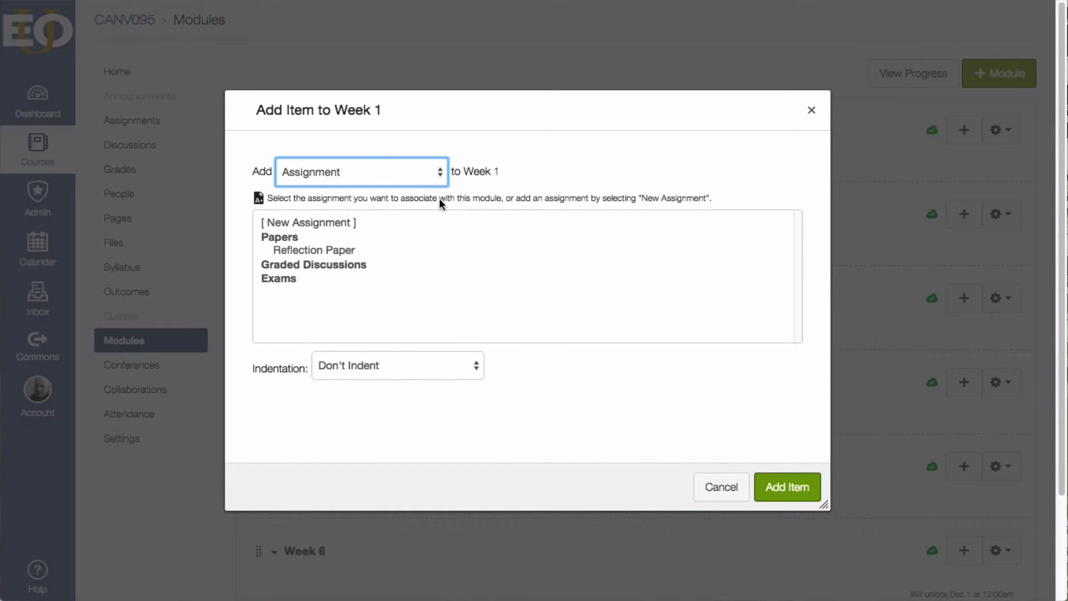
{"action": "left_click", "coordinate": [439, 173]}
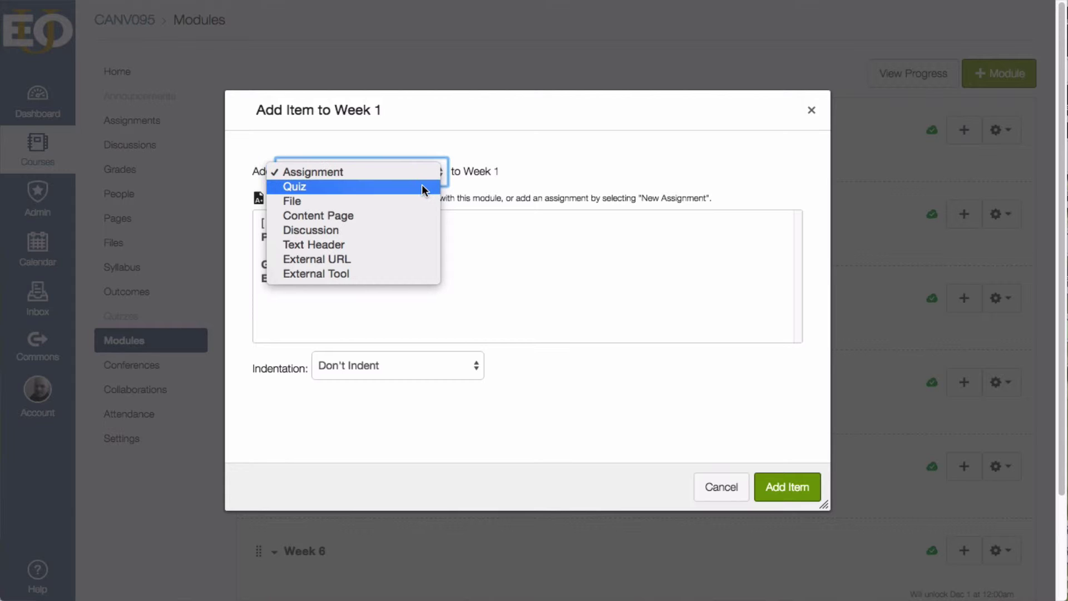
{"action": "left_click", "coordinate": [423, 187]}
{"action": "left_click", "coordinate": [429, 172]}
{"action": "left_click", "coordinate": [417, 201]}
{"action": "left_click", "coordinate": [307, 236]}
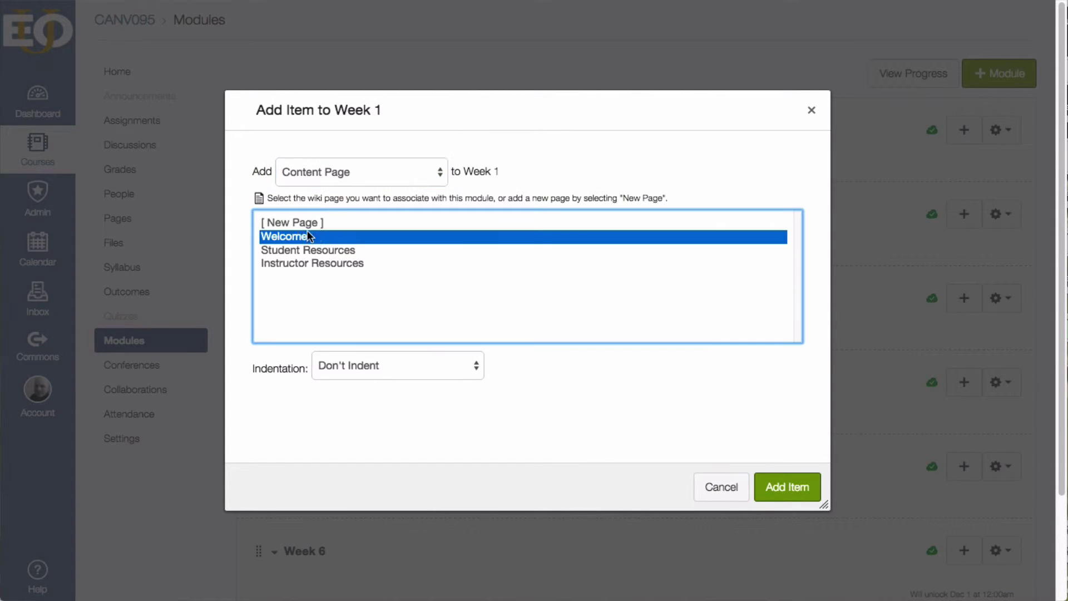
{"action": "left_click", "coordinate": [296, 223]}
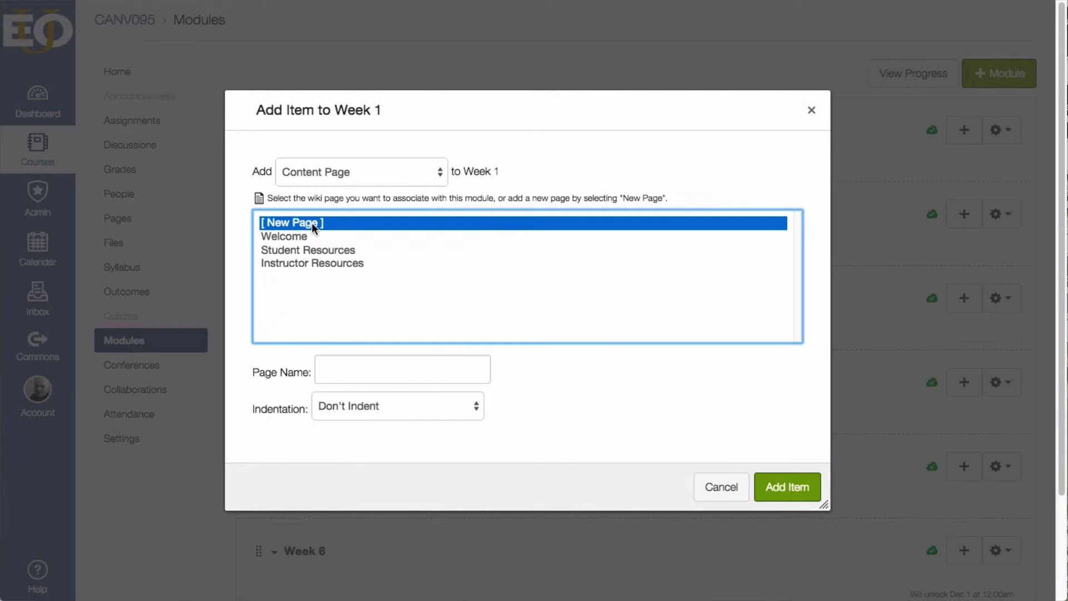
{"action": "left_click", "coordinate": [351, 369]}
{"action": "type", "text": "[Week 1] Overview"}
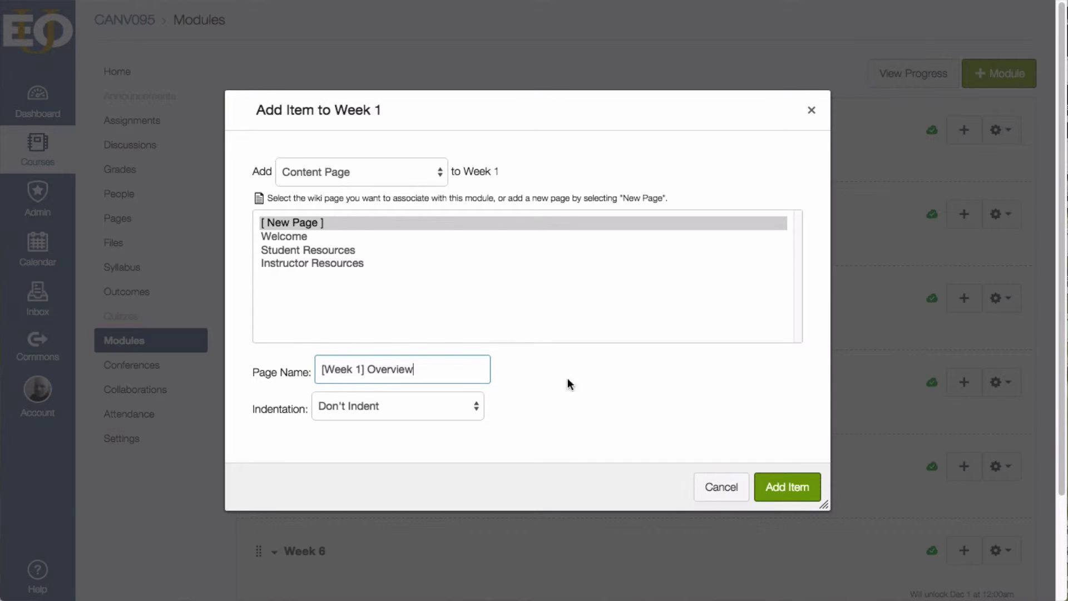
{"action": "left_click", "coordinate": [778, 488]}
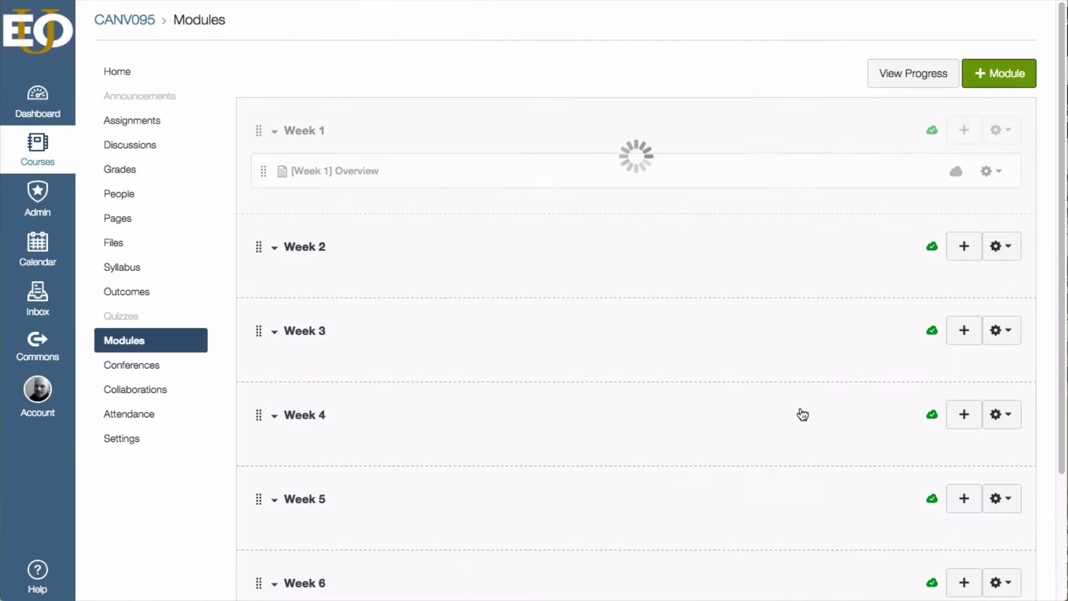
- Add the existing discussion "[Week 1] Introductions" to the Week 1 module
{"action": "left_click", "coordinate": [964, 132]}
{"action": "left_click", "coordinate": [341, 171]}
{"action": "left_click", "coordinate": [341, 182]}
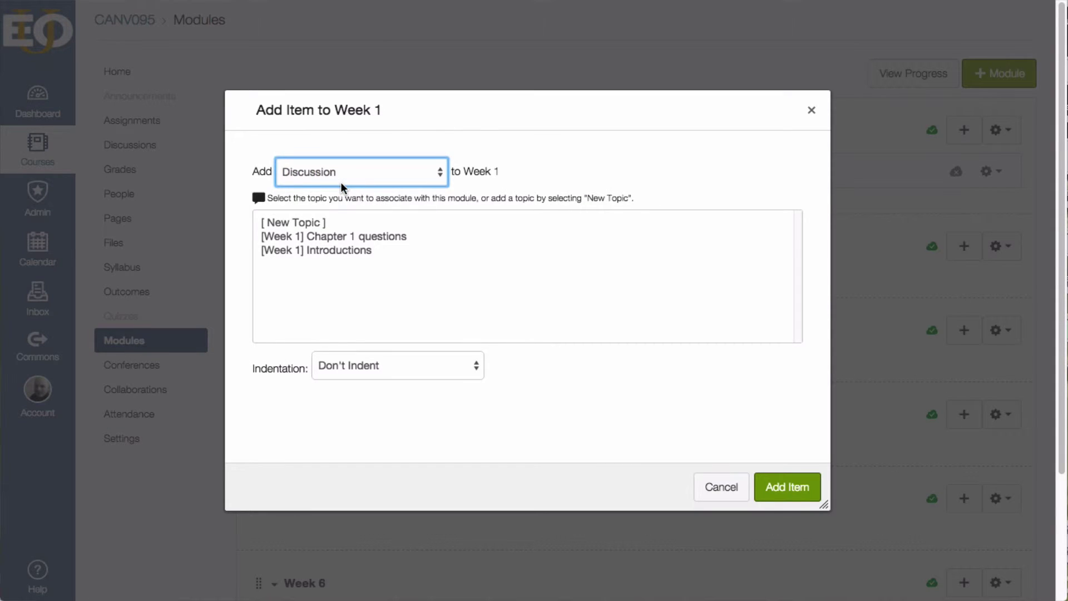
{"action": "left_click", "coordinate": [336, 172]}
{"action": "left_click", "coordinate": [330, 172]}
{"action": "left_click", "coordinate": [333, 252]}
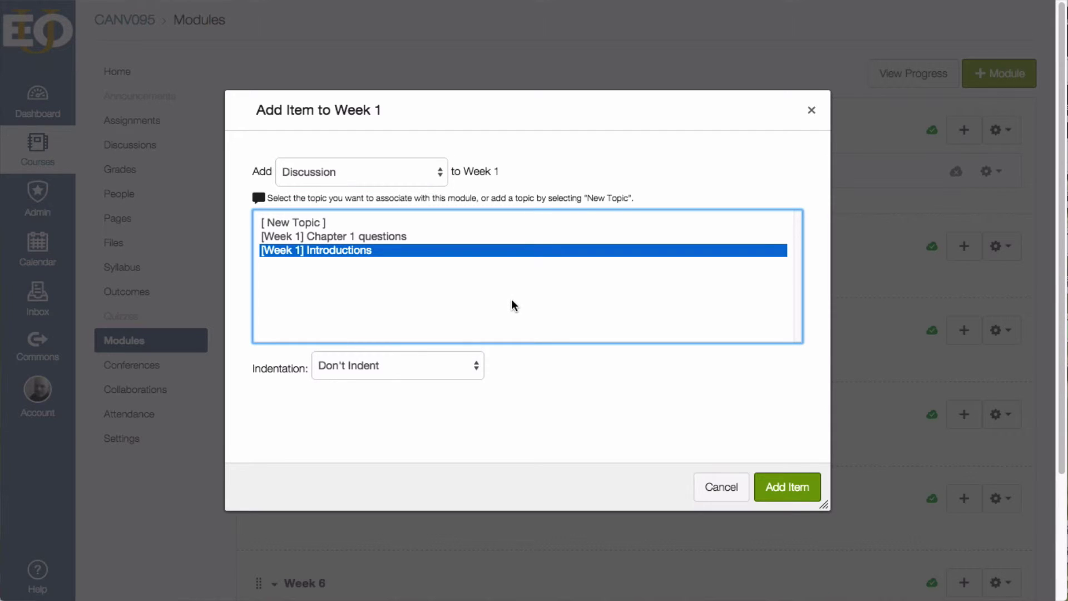
{"action": "left_click", "coordinate": [783, 490]}
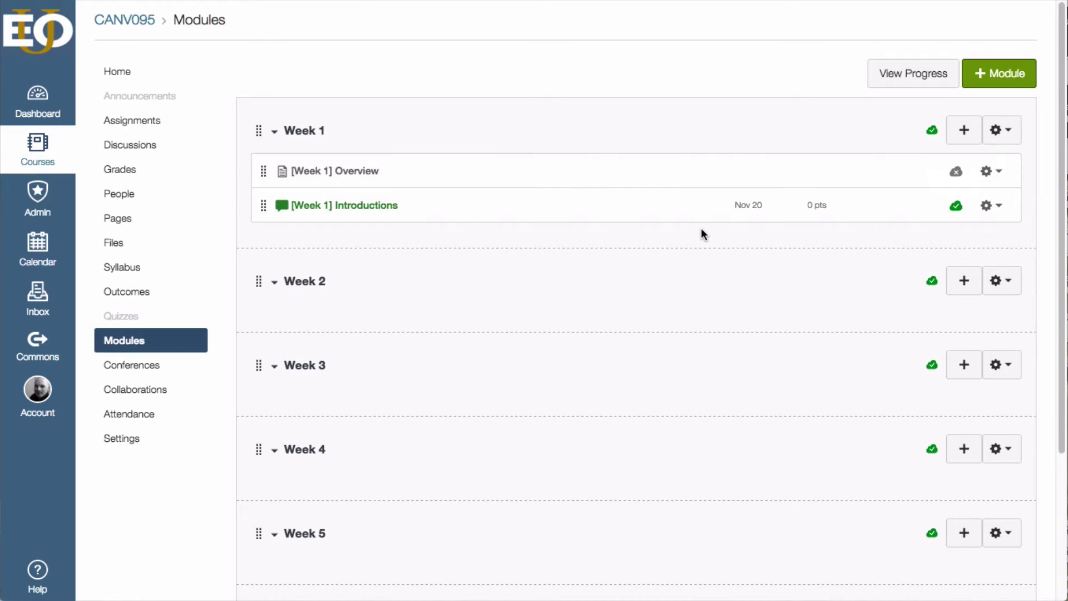
- Add the existing discussion "[Week 1] Chapter 1 questions" to the Week 1 module
{"action": "left_click", "coordinate": [964, 138]}
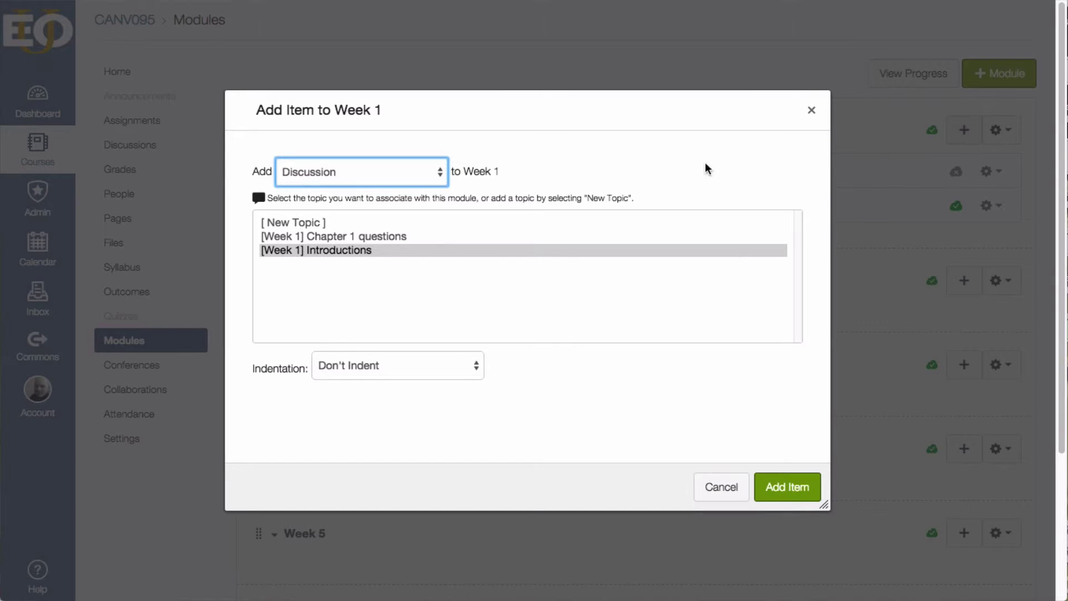
{"action": "left_click", "coordinate": [362, 171]}
{"action": "left_click", "coordinate": [324, 236]}
{"action": "left_click", "coordinate": [786, 487]}
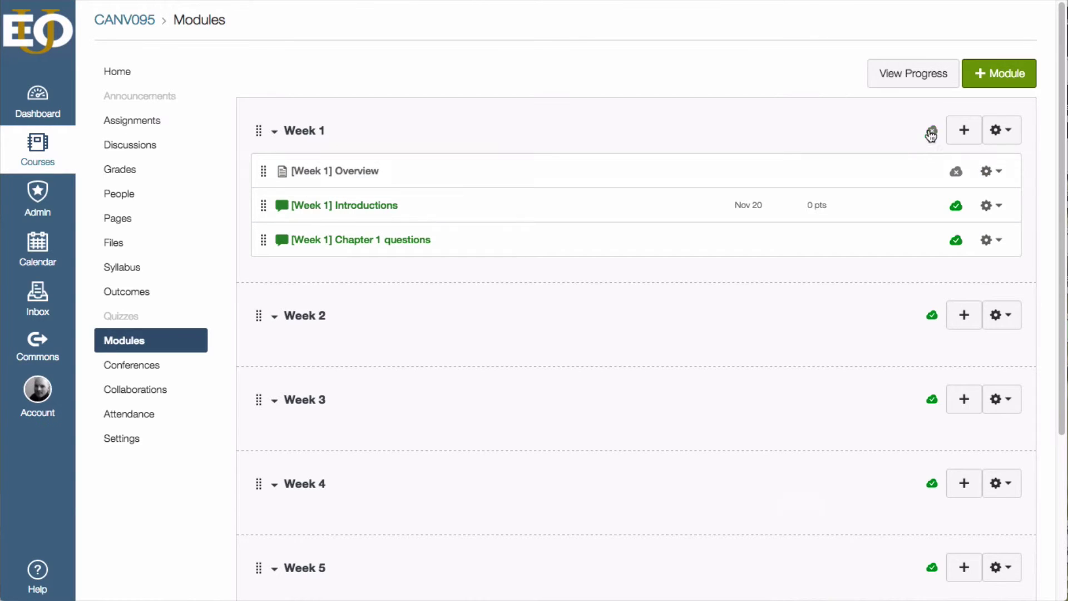
- Add a new quiz named "[Week 1] Quiz" to the Week 1 module
{"action": "left_click", "coordinate": [964, 138]}
{"action": "left_click", "coordinate": [439, 171]}
{"action": "left_click", "coordinate": [409, 143]}
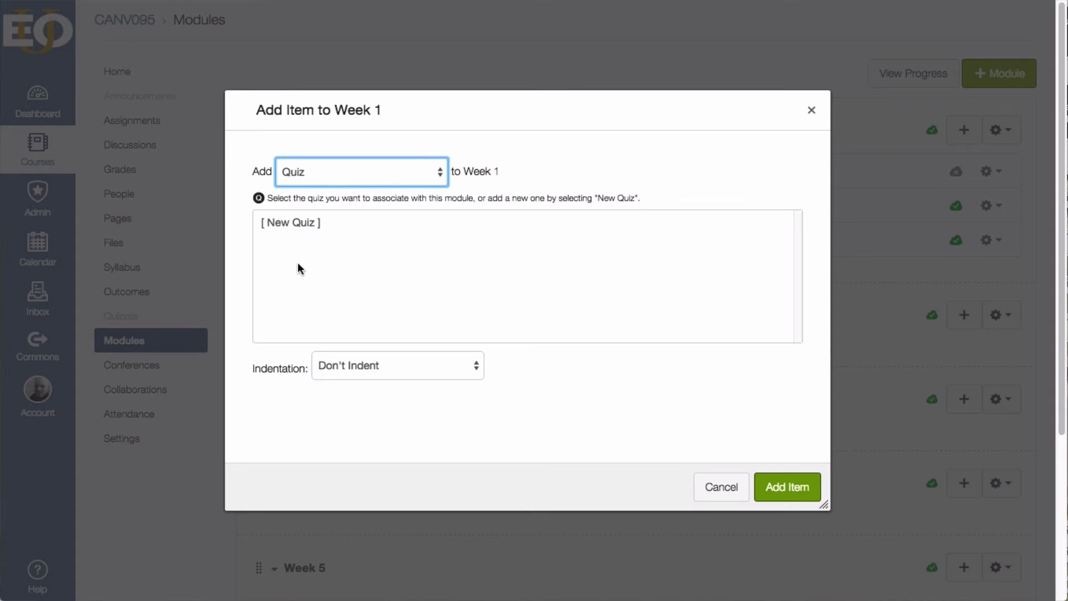
{"action": "left_click", "coordinate": [300, 223]}
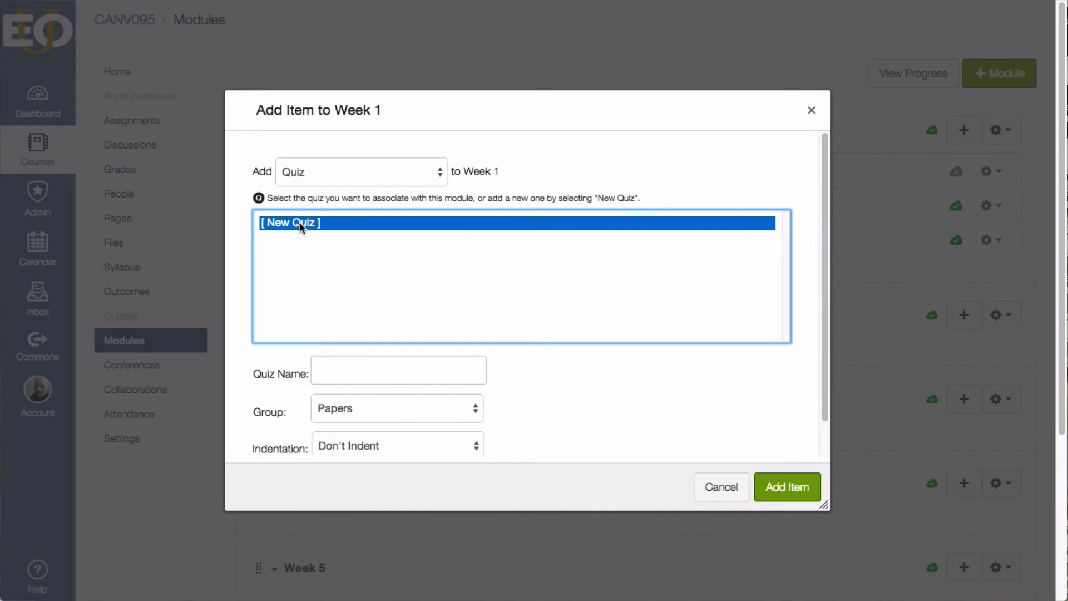
{"action": "left_click", "coordinate": [370, 365]}
{"action": "type", "text": "["}
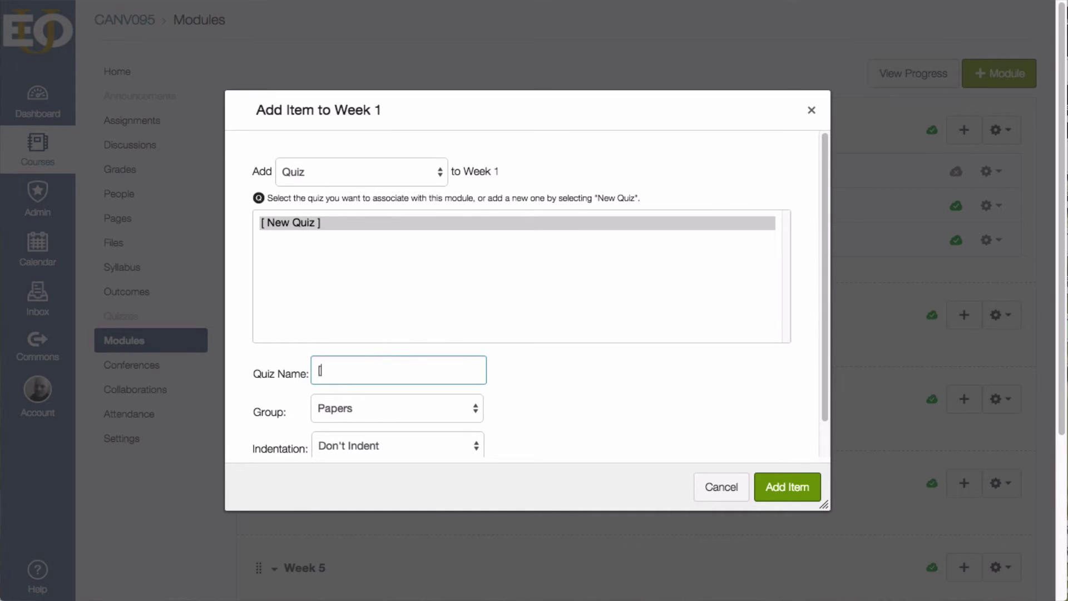
{"action": "type", "text": "Week 1] Quiz"}
{"action": "key", "text": "Return"}
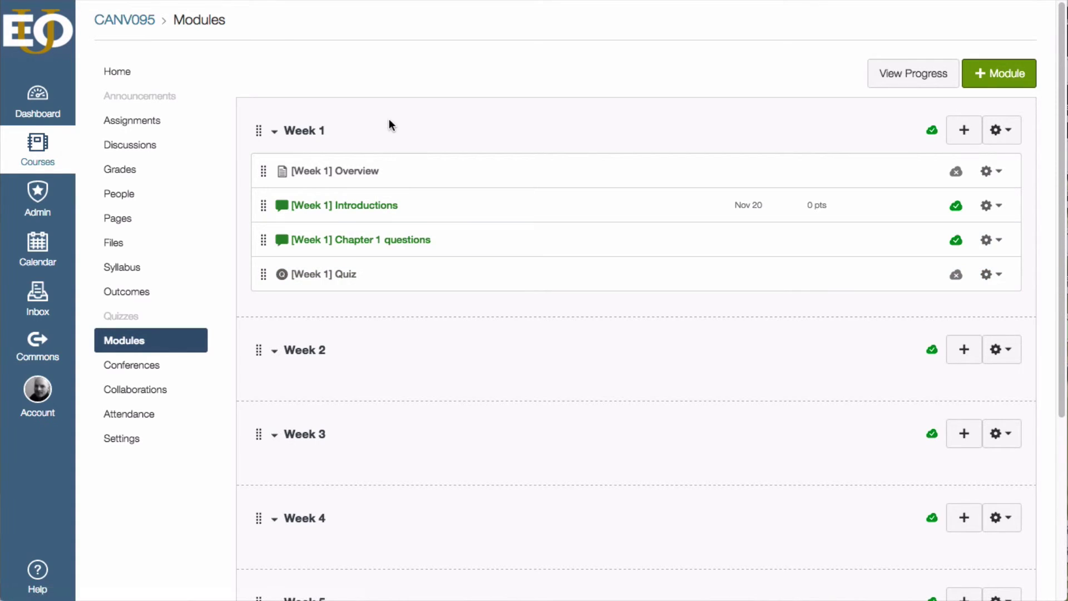
- Enter "This week we're learning how to..." as the body of the "[Week 1] Overview" page and save it
{"action": "left_click", "coordinate": [331, 174]}
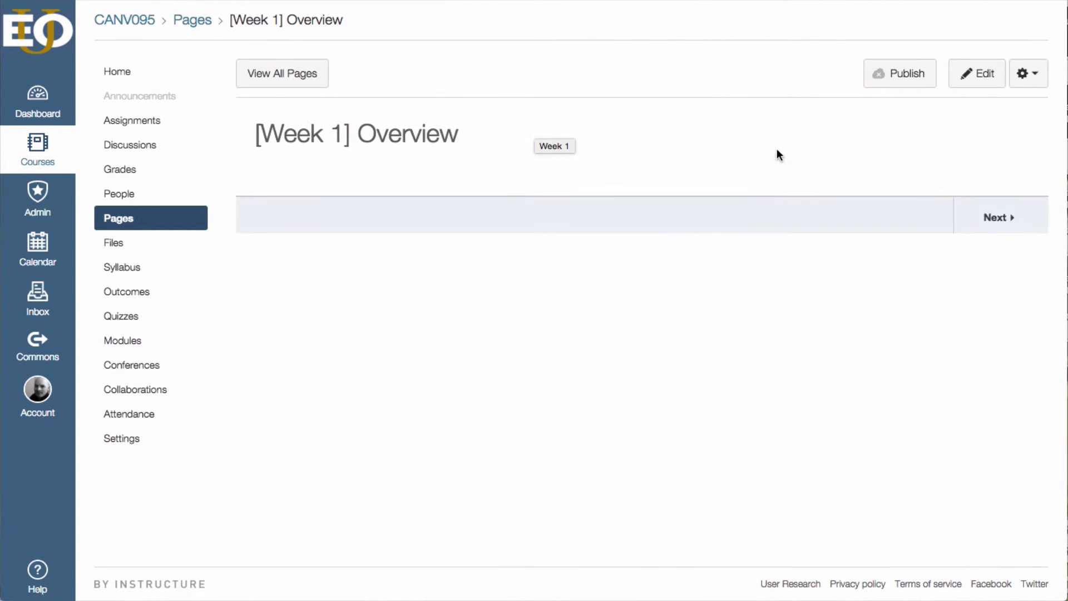
{"action": "left_click", "coordinate": [977, 82]}
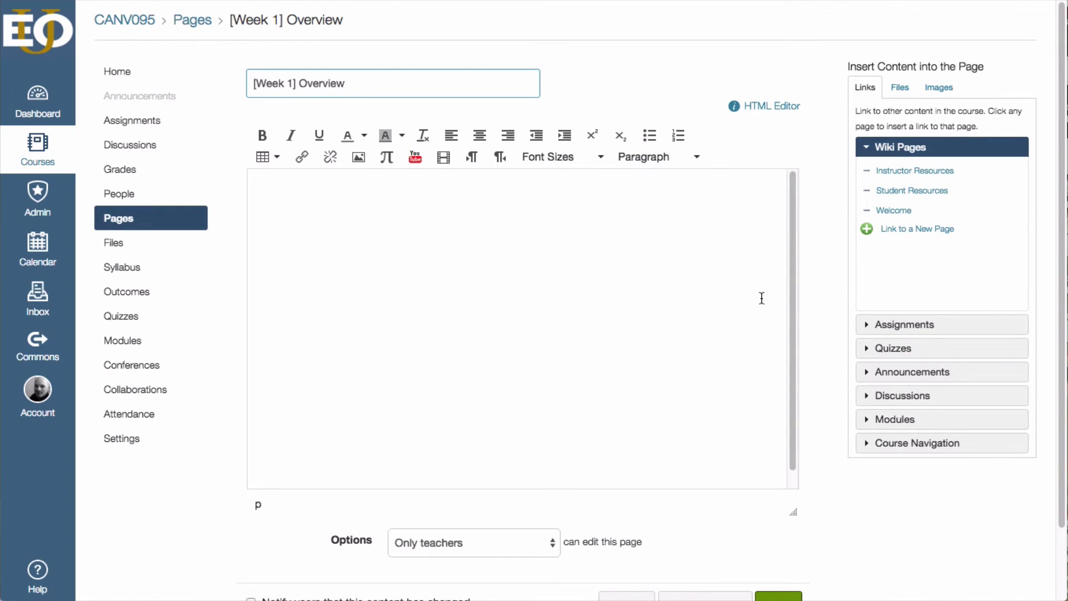
{"action": "left_click", "coordinate": [765, 303]}
{"action": "type", "text": "This wee"}
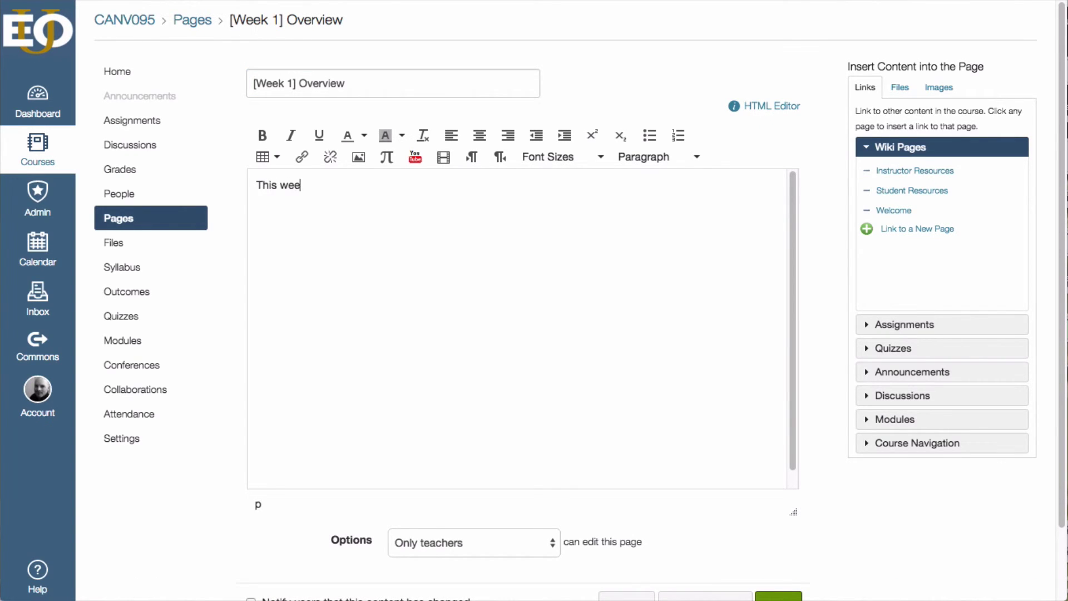
{"action": "type", "text": "k we're learning how to."}
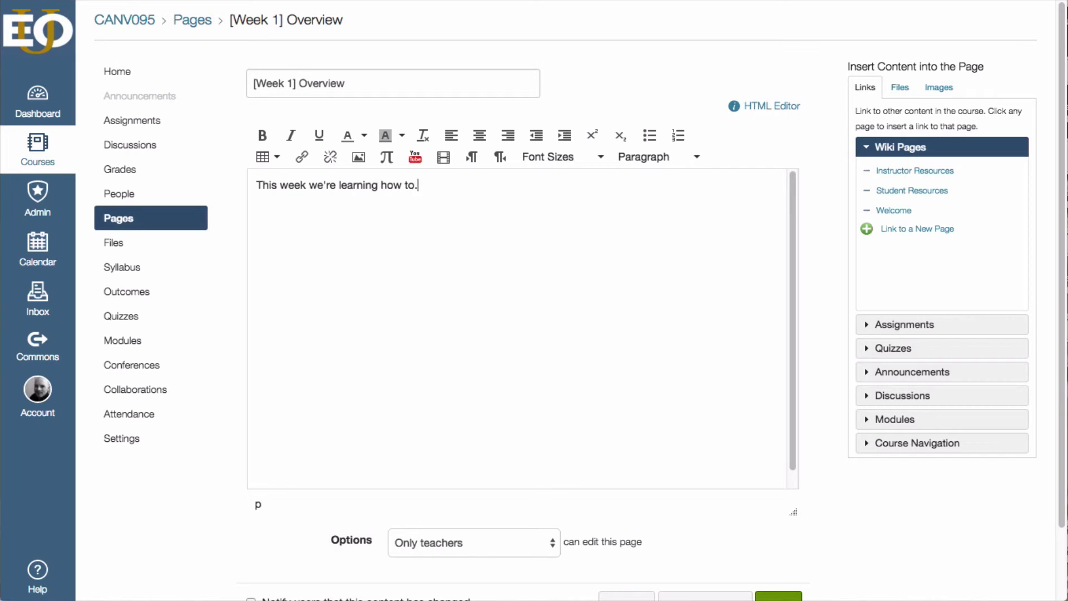
{"action": "type", "text": ".."}
{"action": "scroll", "coordinate": [834, 570], "scroll_direction": "down", "scroll_amount": 1}
{"action": "left_click", "coordinate": [778, 577]}
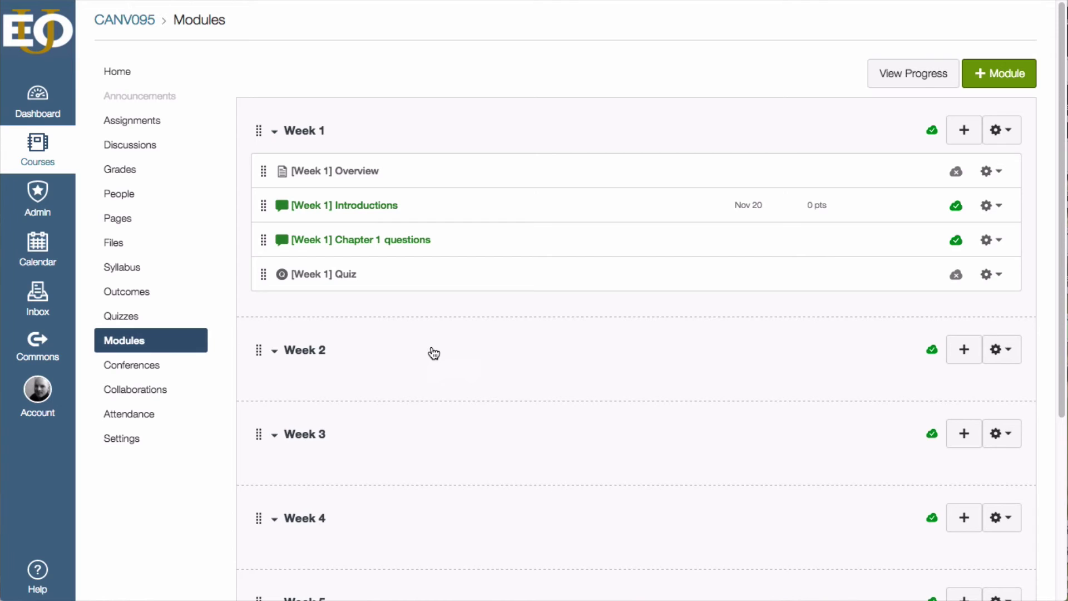
- Look over the weekly modules and view the "[Week 1] Overview" page from the course's full list of pages
{"action": "scroll", "coordinate": [392, 373], "scroll_direction": "down", "scroll_amount": 5}
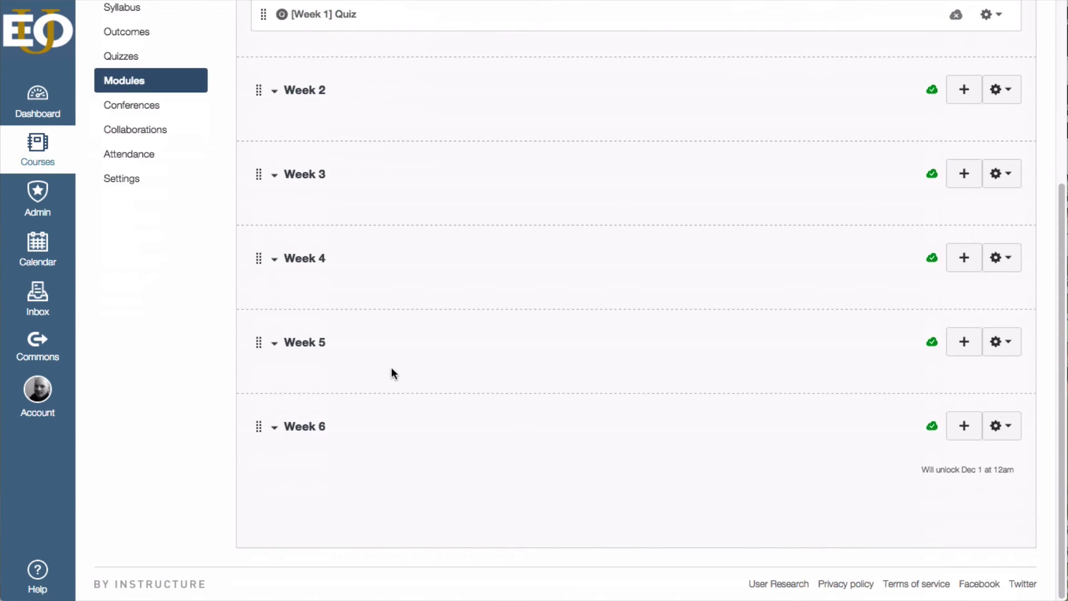
{"action": "scroll", "coordinate": [392, 368], "scroll_direction": "up", "scroll_amount": 5}
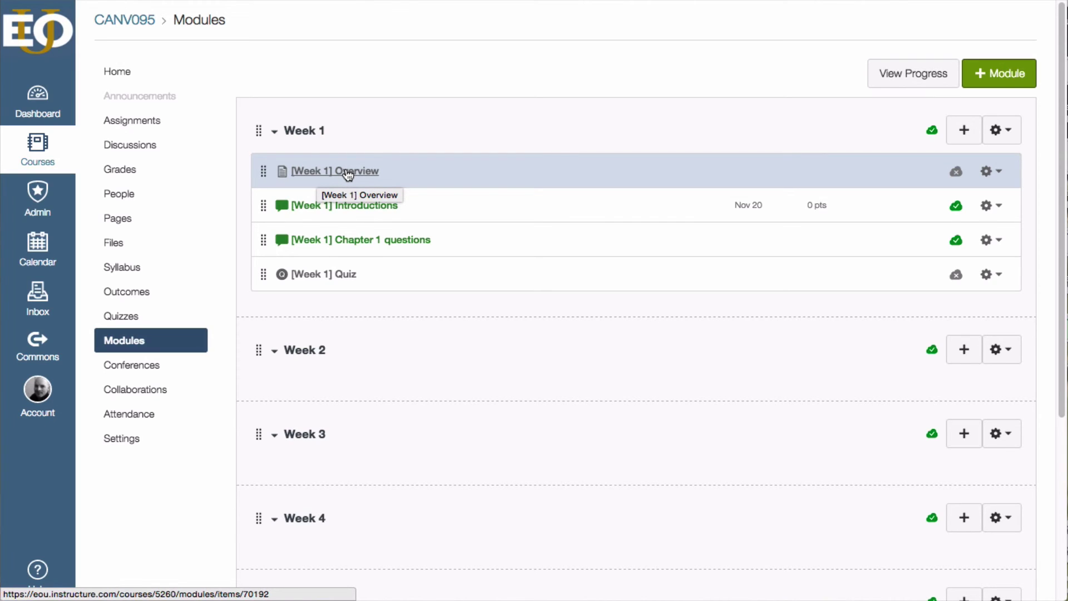
{"action": "left_click", "coordinate": [119, 222]}
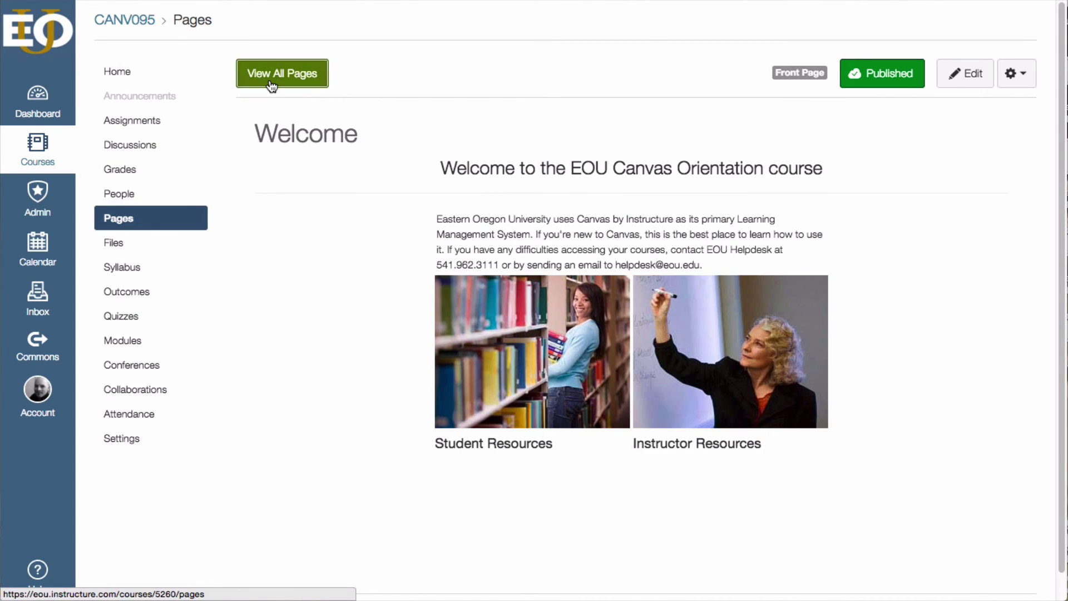
{"action": "left_click", "coordinate": [271, 87]}
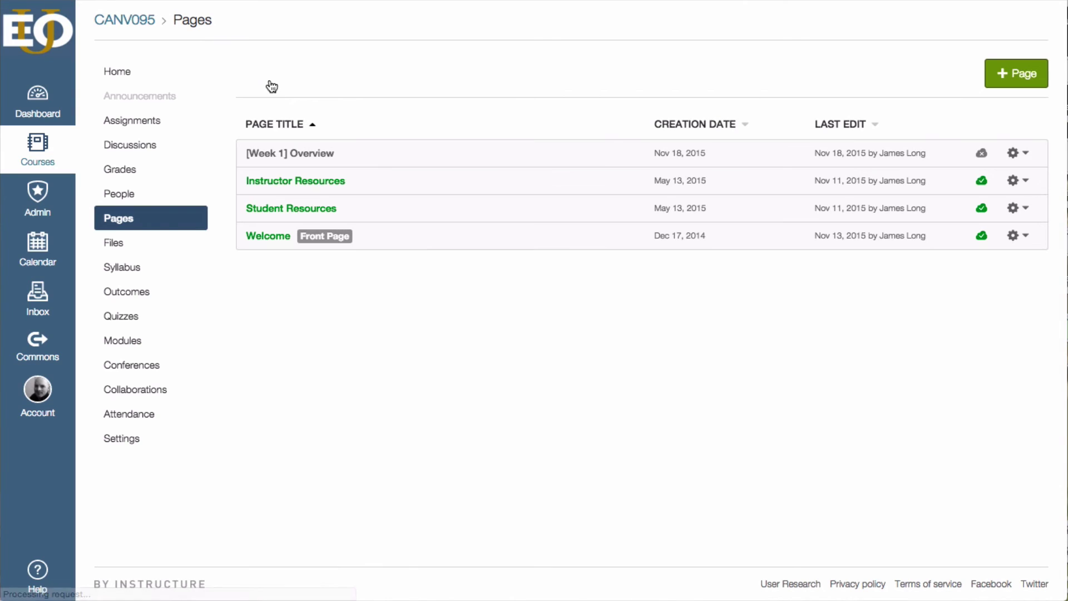
{"action": "left_click", "coordinate": [298, 158]}
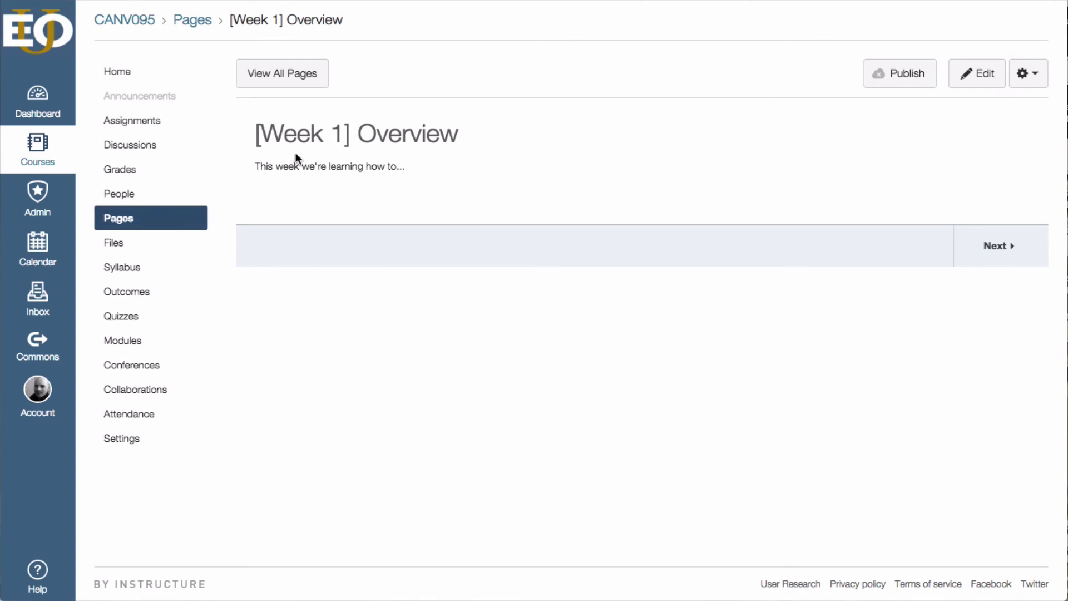
- Return to the modules and go through the Week 1 items in sequence, from the overview page to the quiz
{"action": "left_click", "coordinate": [130, 342]}
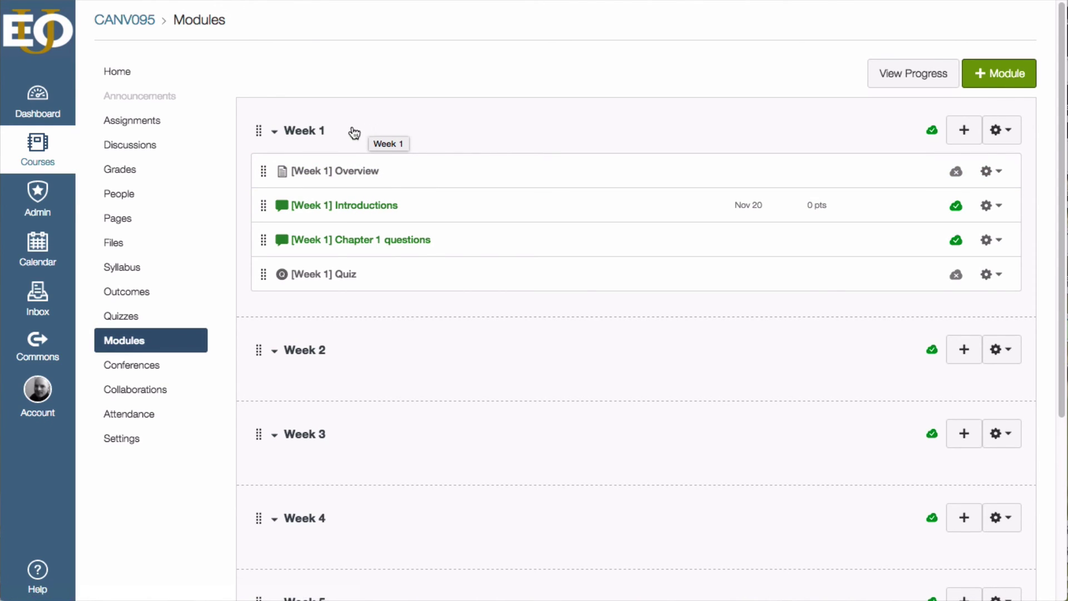
{"action": "left_click", "coordinate": [328, 173]}
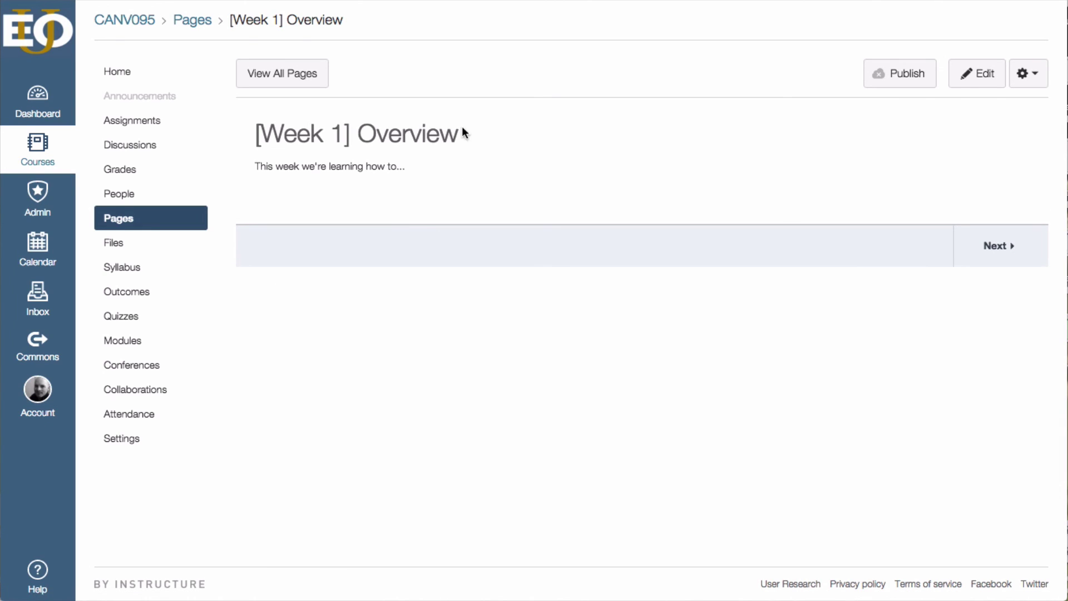
{"action": "left_click", "coordinate": [989, 252]}
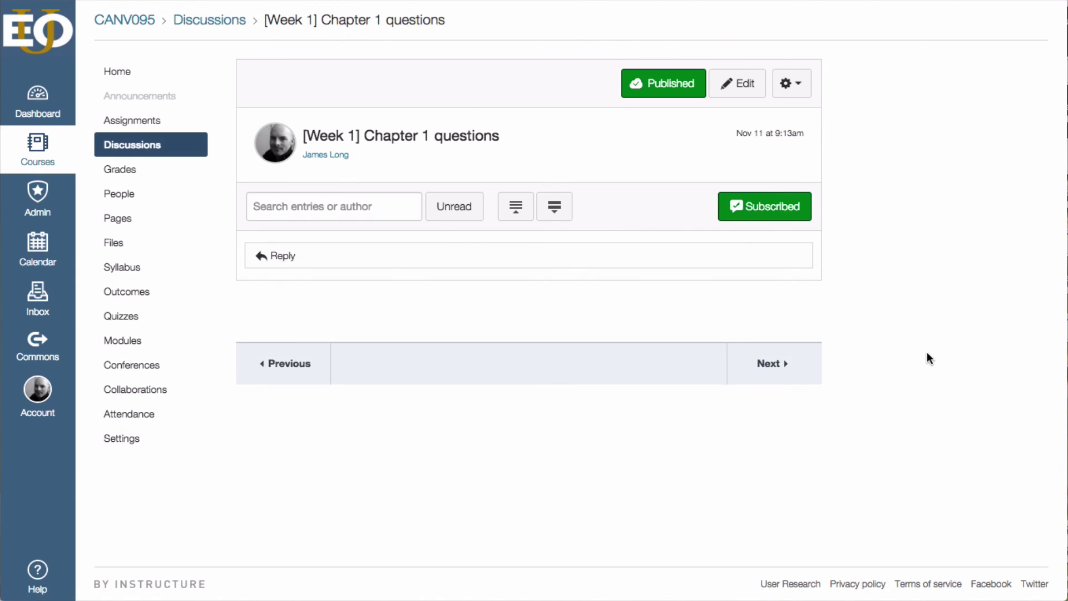
{"action": "left_click", "coordinate": [769, 364]}
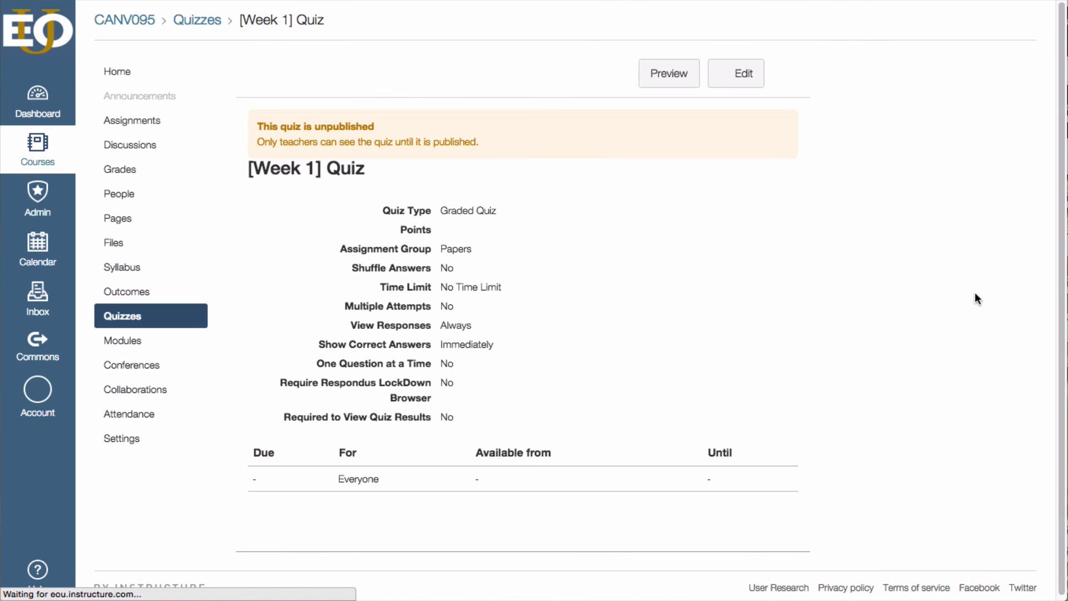